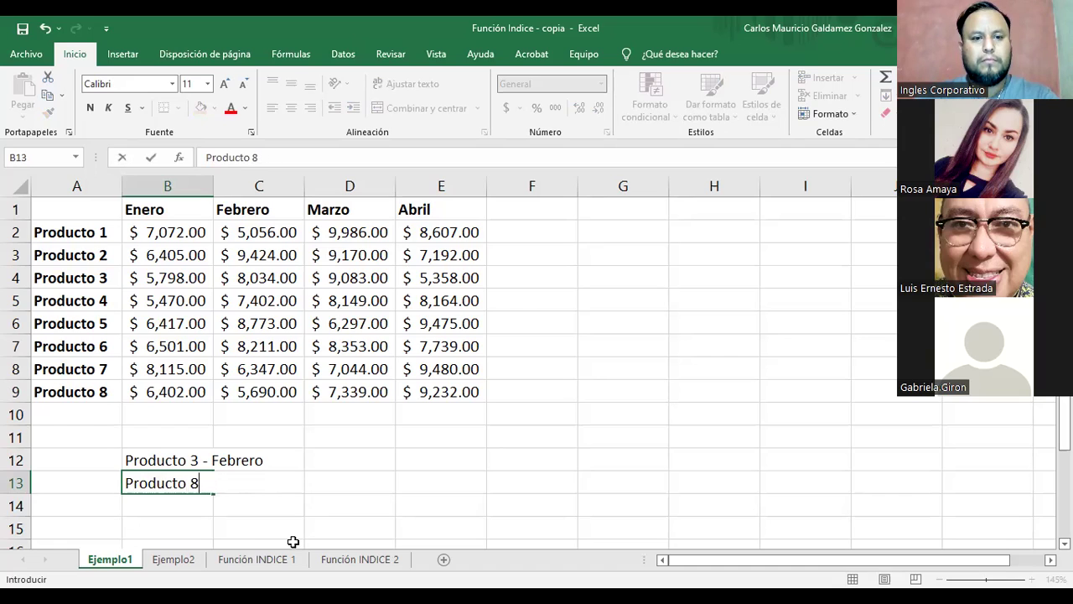
Step: Complete the label "Producto 8 - Abril" in B13 and enter "Producto 1 - Marzo" in B14
type("Abril")
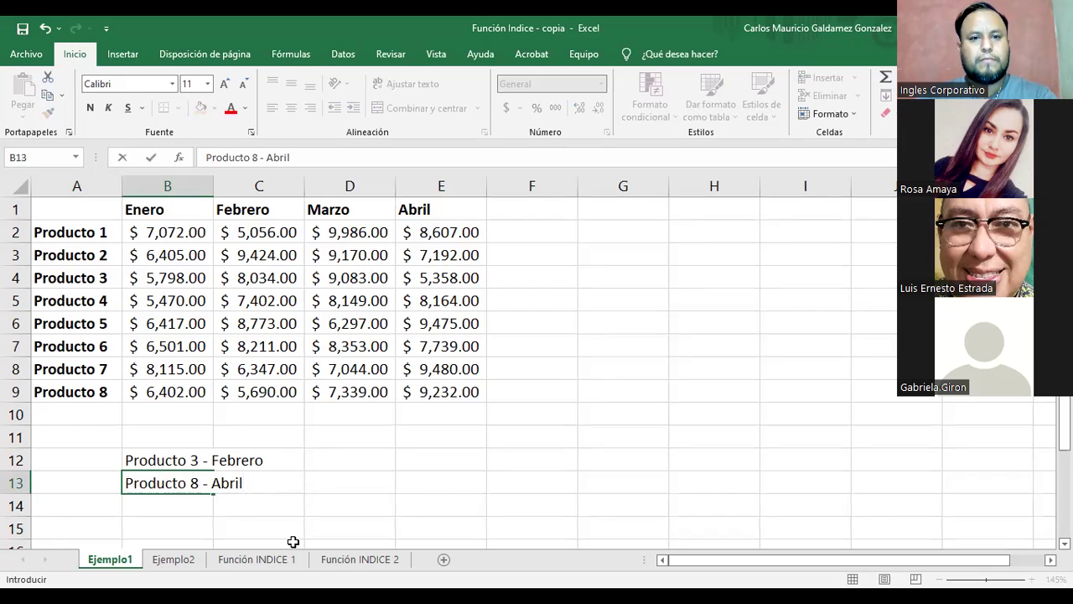
key("Return")
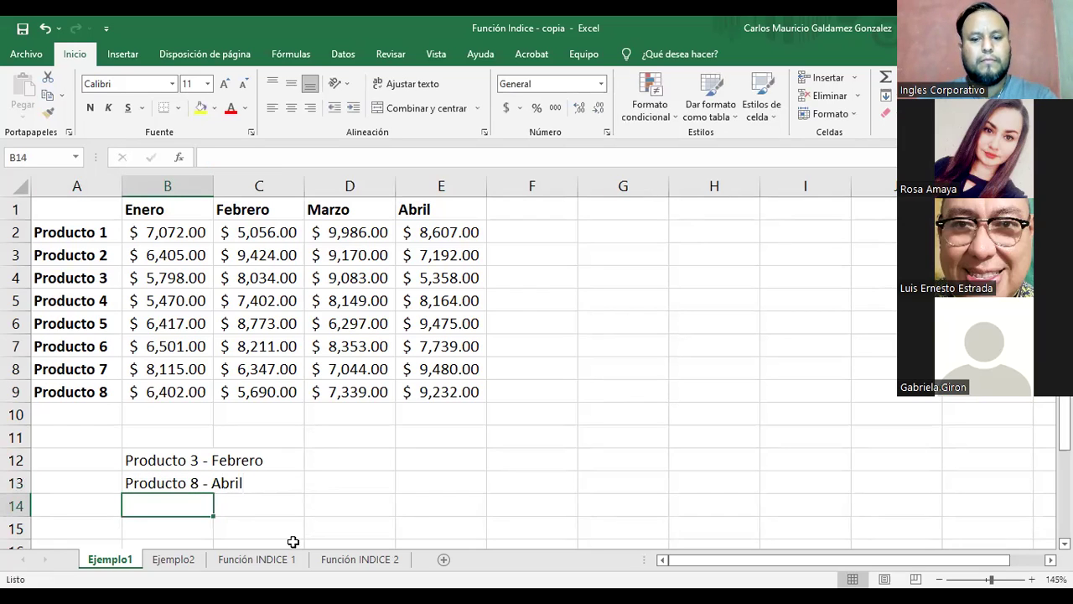
type("Producto ")
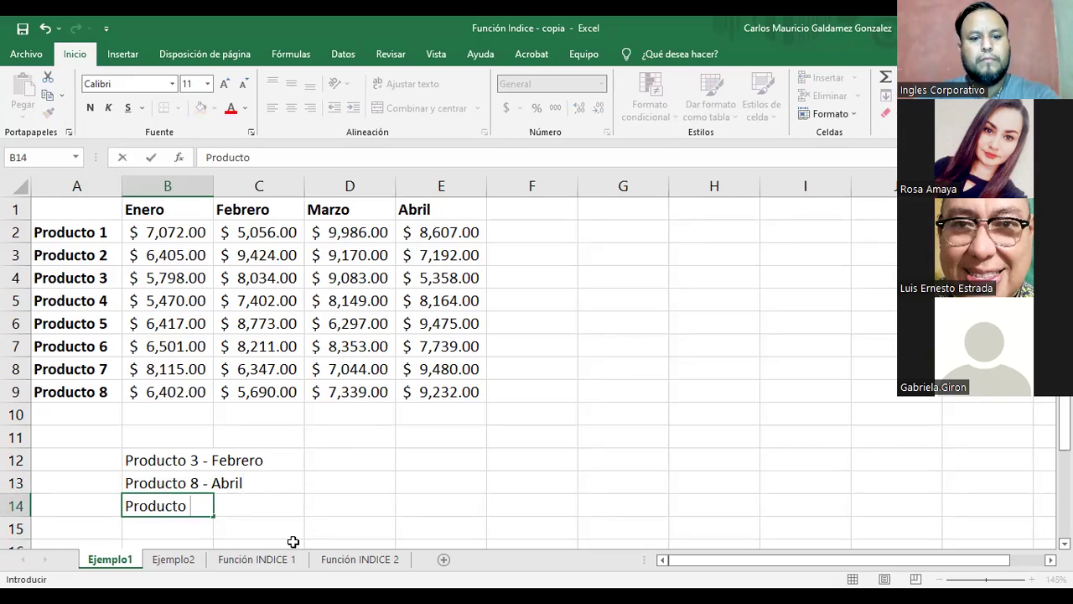
type("1 ")
type("- de Mar")
type("z")
key("BackSpace")
key("BackSpace")
key("BackSpace")
key("BackSpace")
key("BackSpace")
key("BackSpace")
key("BackSpace")
type("Marzo")
key("Return")
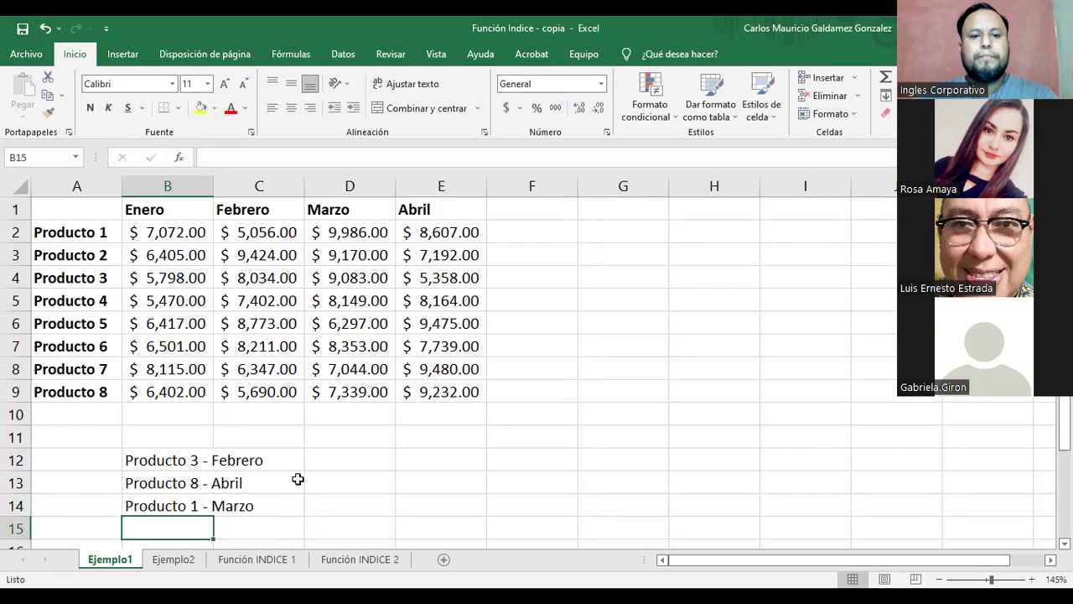
Step: Enter "?¿" in cell G3 and fit column G's width to its content
left_click(319, 461)
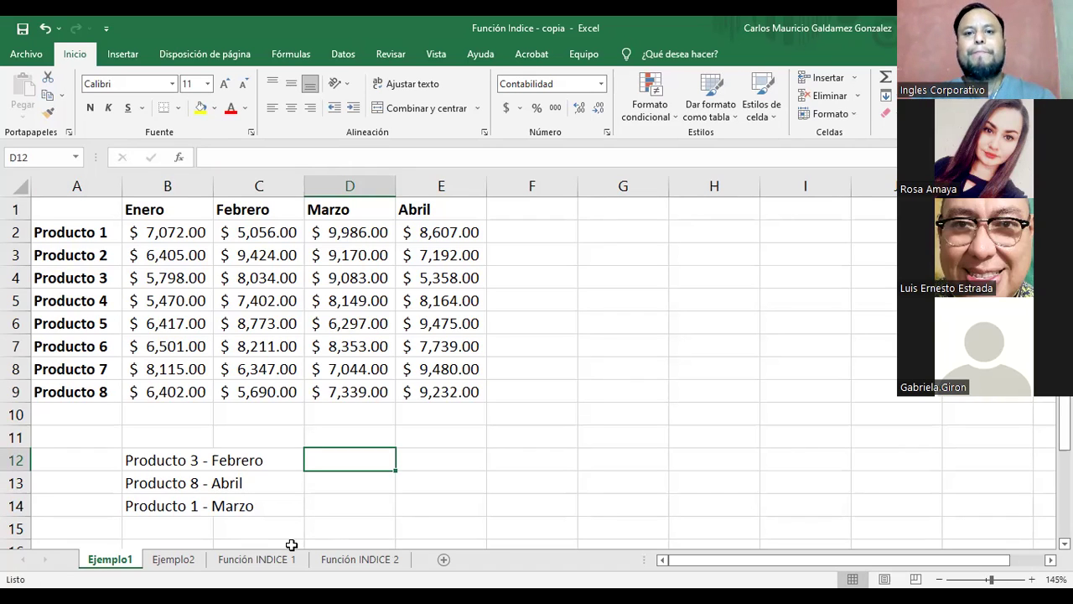
left_click(603, 256)
type("?=")
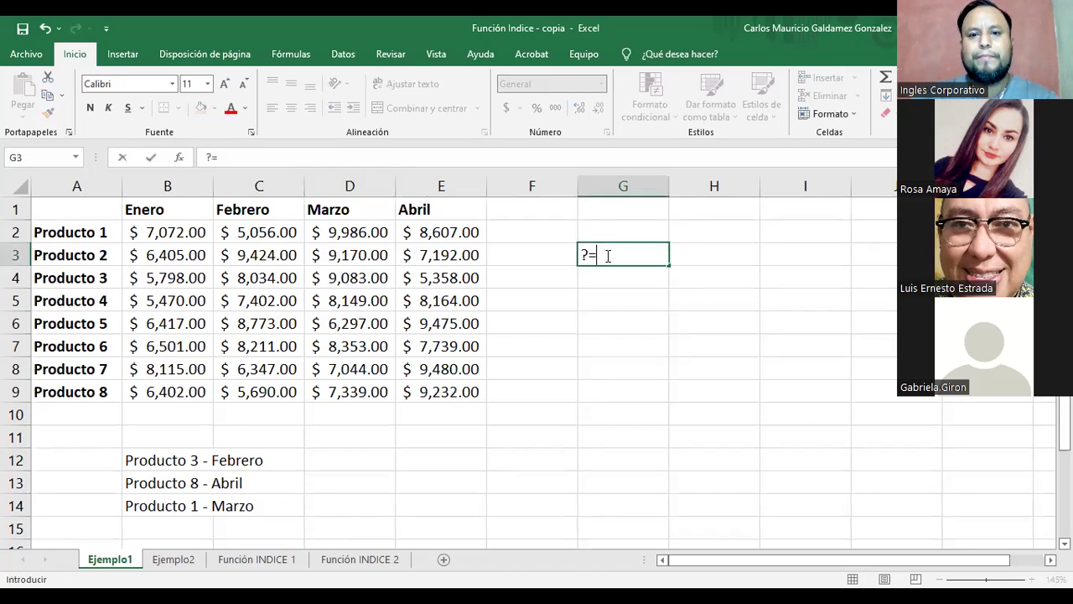
key("BackSpace")
type("¿")
key("Tab")
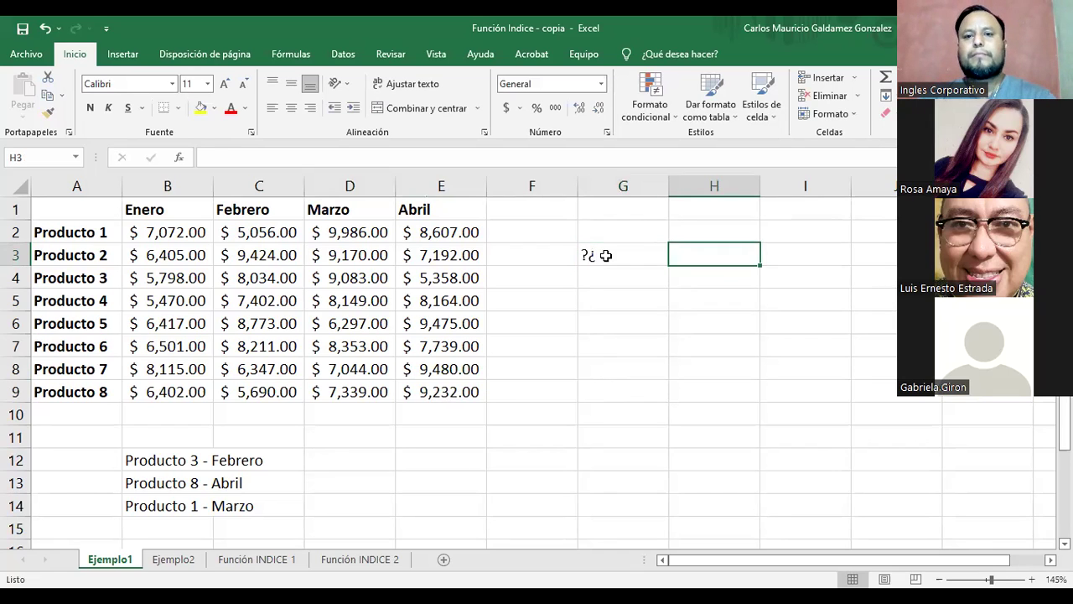
double_click(668, 185)
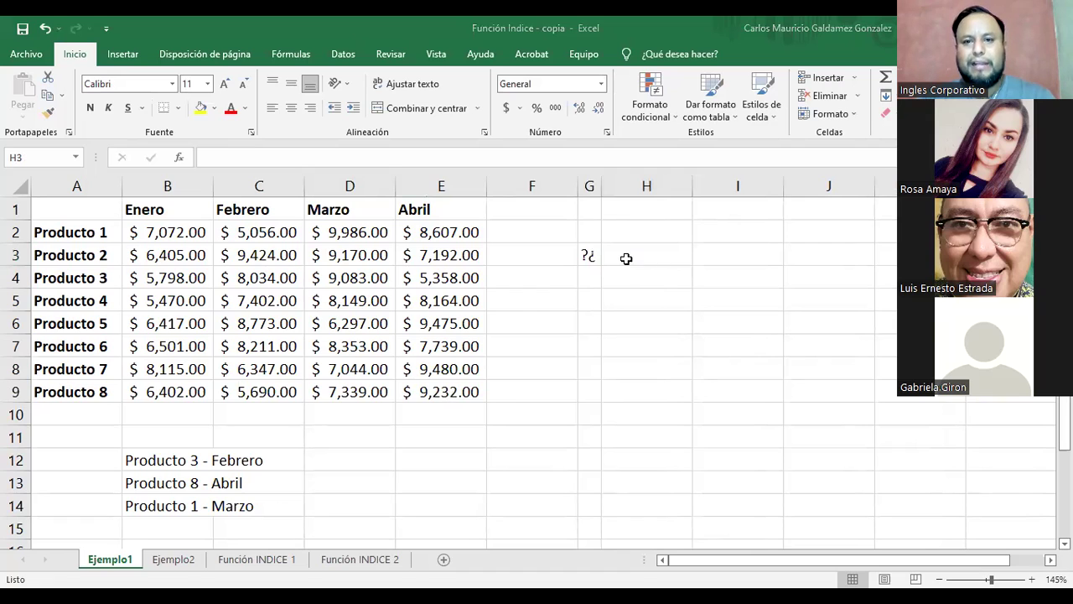
Step: Enter the heading "MATRIZ" in cell H3, beside the "?¿" cell
left_click(674, 246)
type("MA")
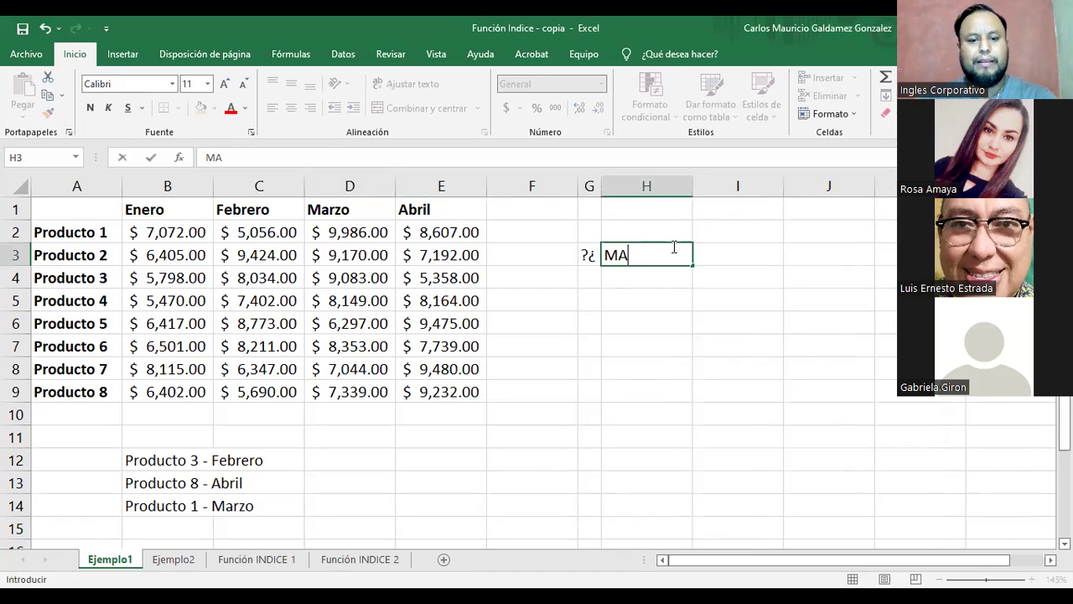
type("TRIZ")
key("Return")
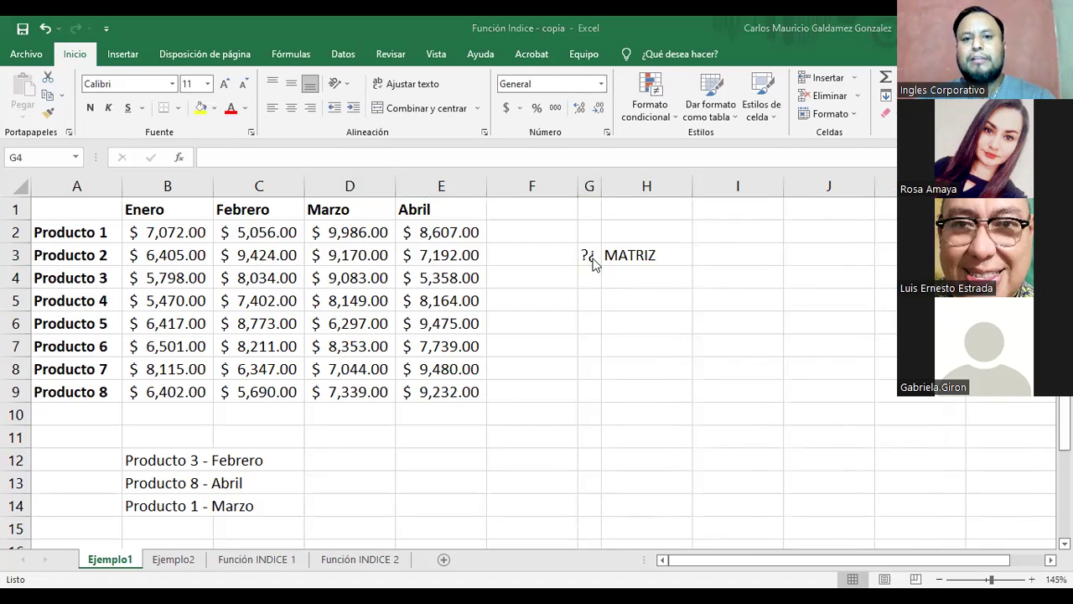
left_click_drag(676, 258, 588, 260)
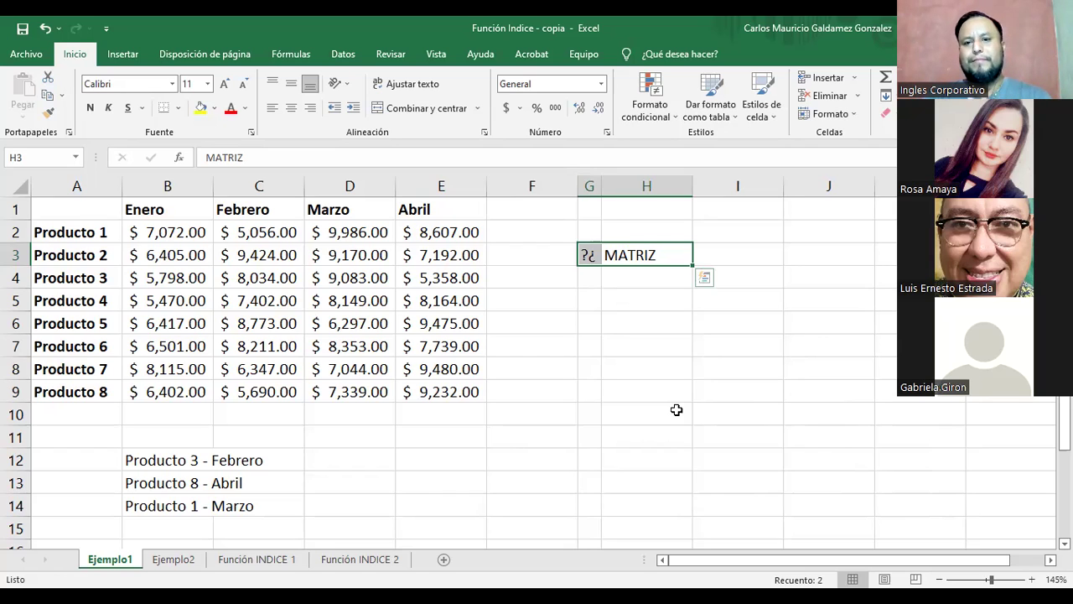
key("Return")
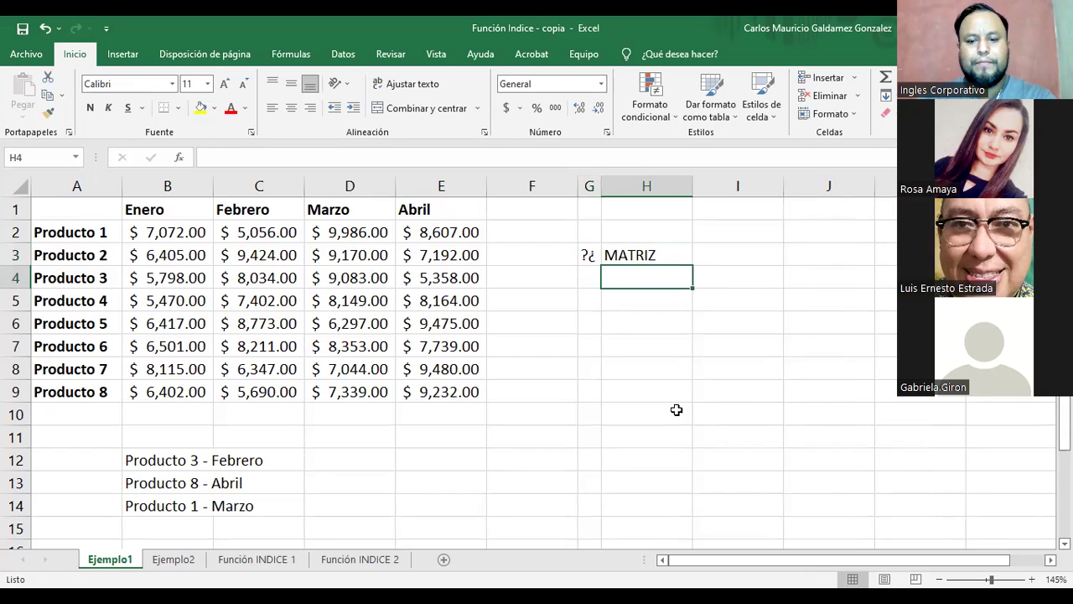
Step: Enter "PORQUE" in cell G4 and fit column G's width to the text
type("Porque |")
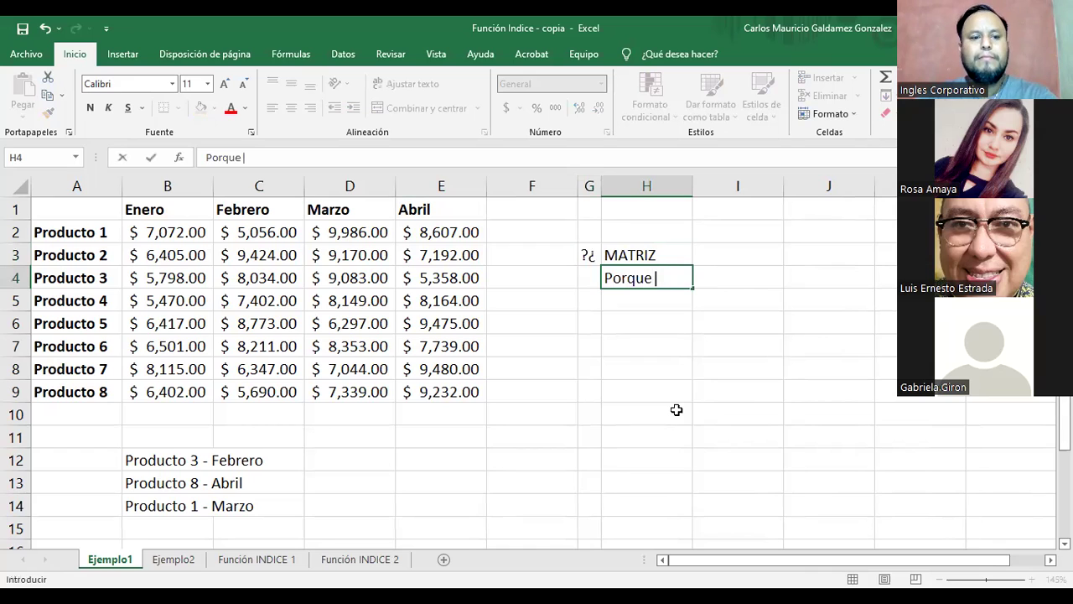
key("Escape")
key("Left")
type("PORQUE")
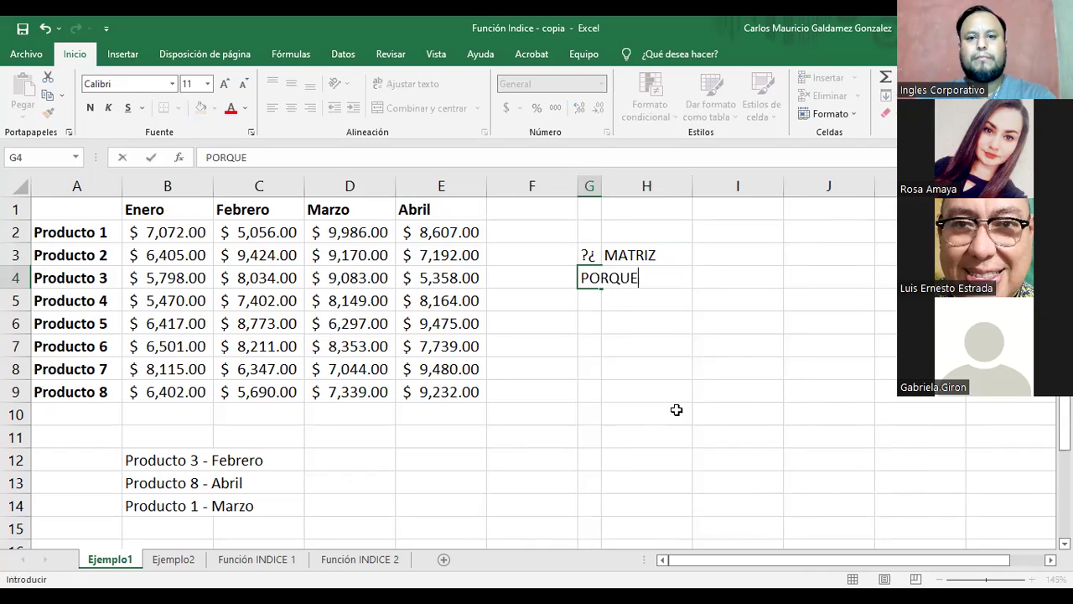
key("Return")
key("Up")
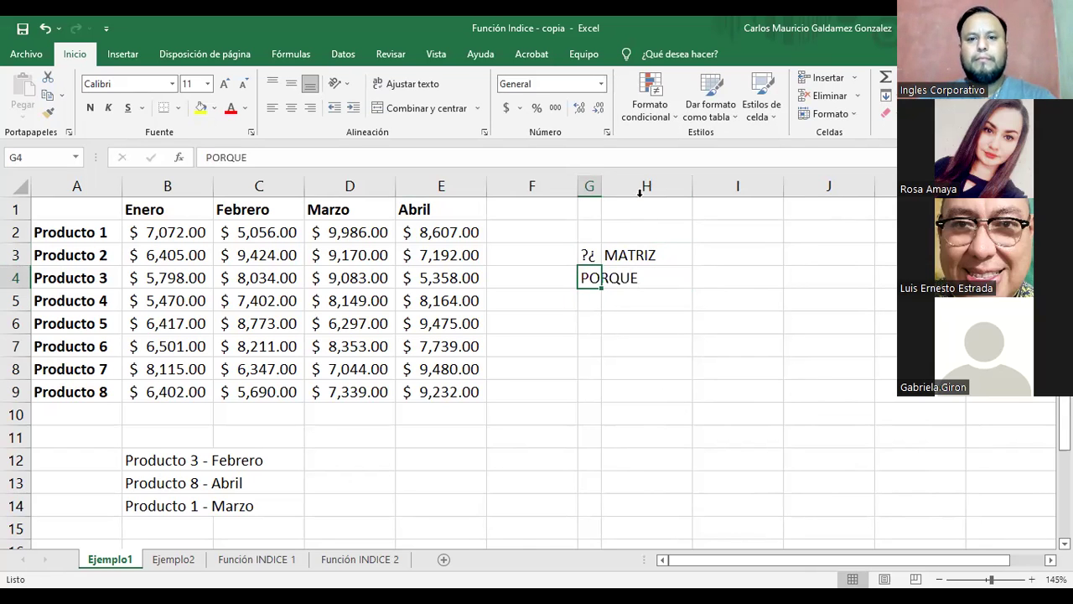
double_click(595, 189)
left_click(656, 280)
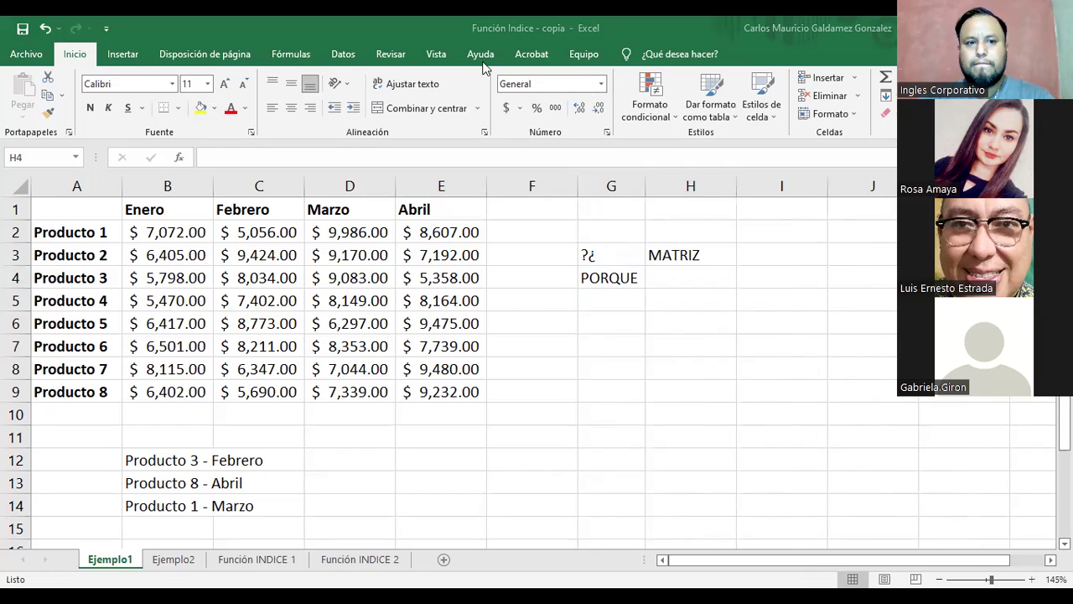
Step: Enter the value 1 in cell H4, beside "PORQUE"
left_click(660, 275)
type("1")
key("Return")
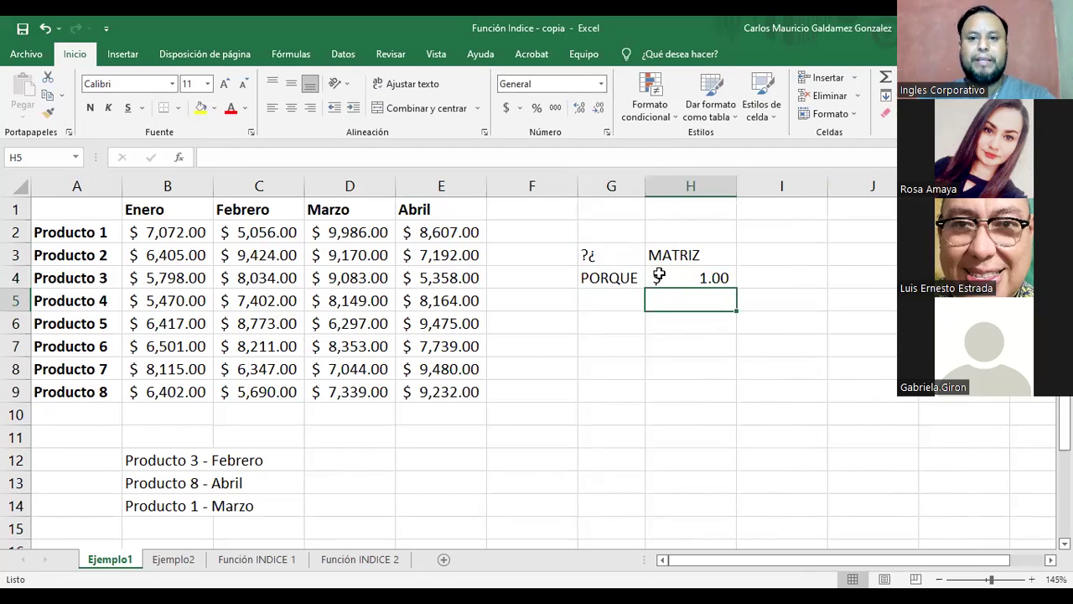
left_click(660, 275)
Step: Try the accounting number format with fewer decimals on cell H4
left_click(506, 108)
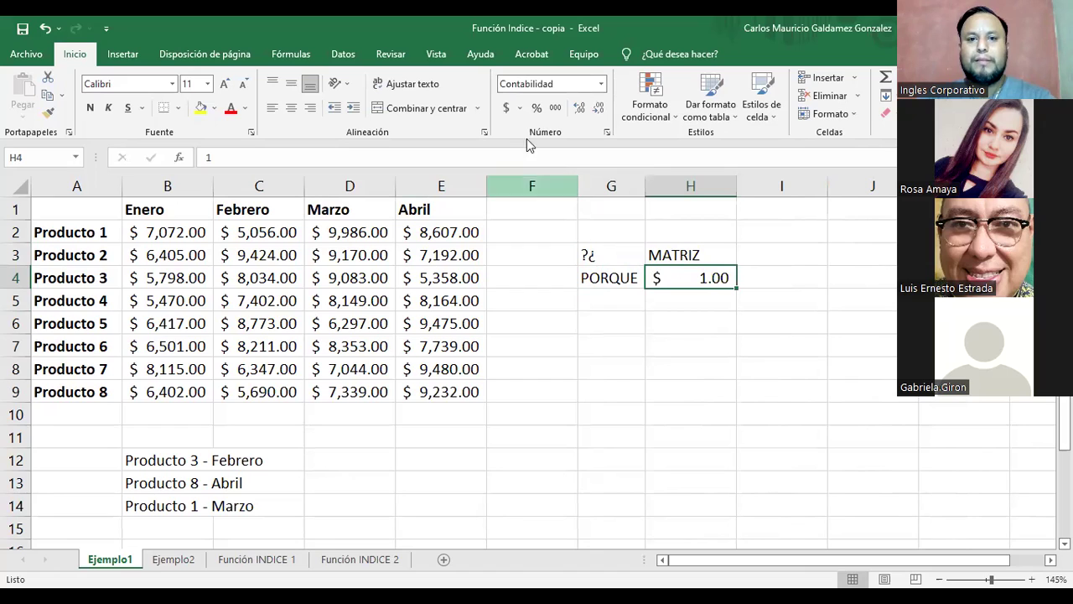
left_click(596, 110)
left_click(596, 110)
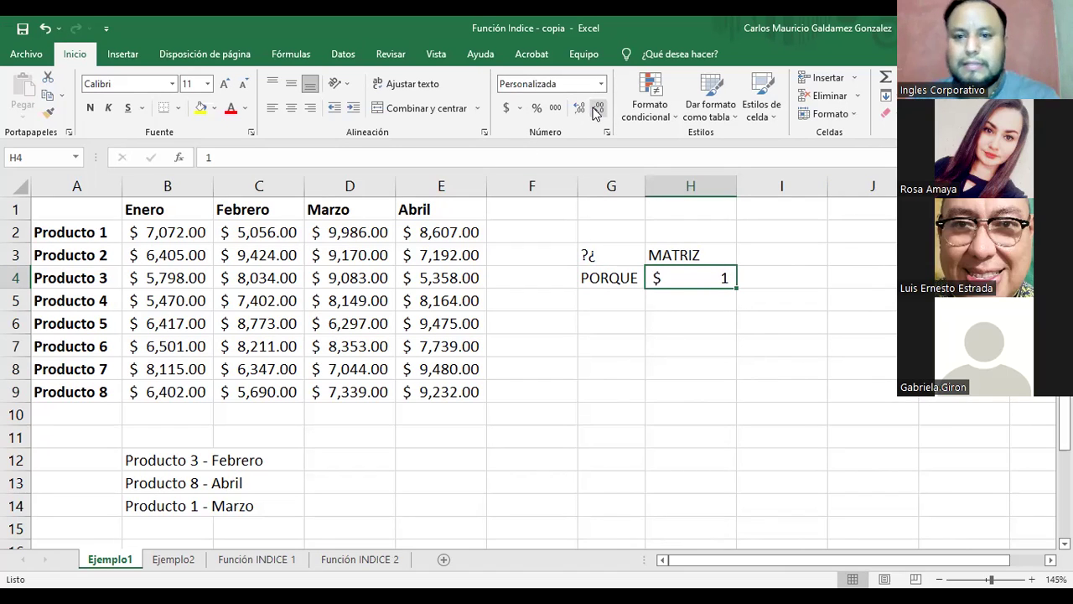
left_click(506, 107)
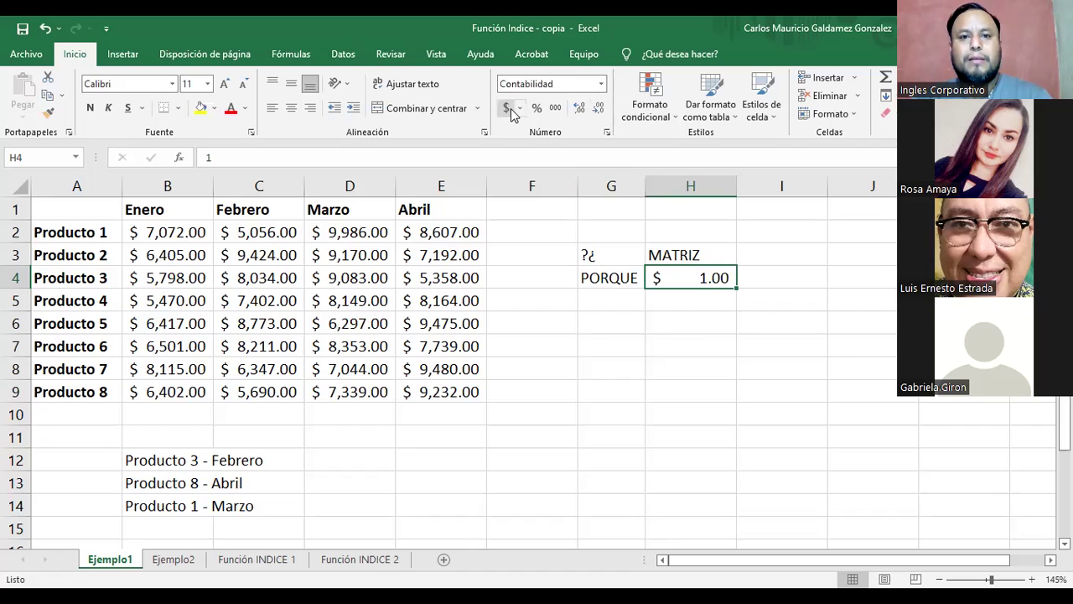
Step: Set the number format of cell H4 to General
left_click(600, 84)
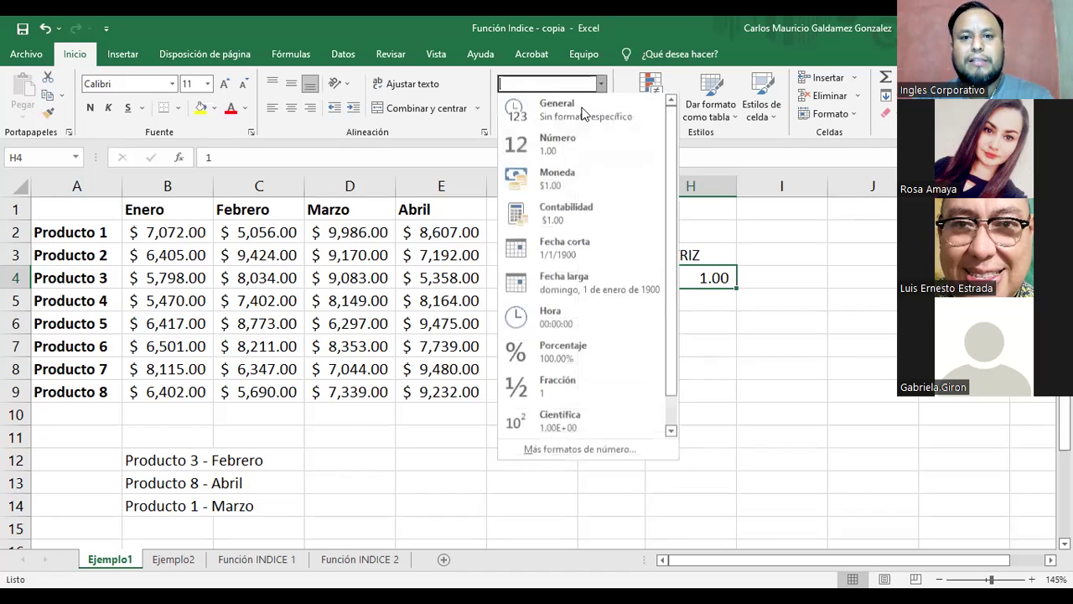
left_click(582, 108)
left_click(687, 330)
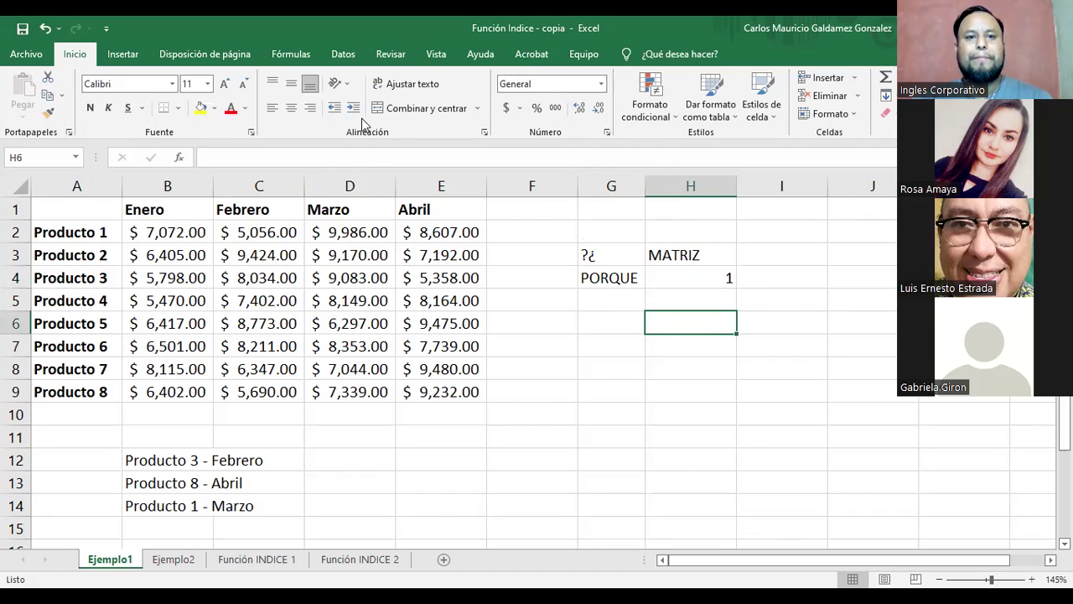
left_click(675, 261)
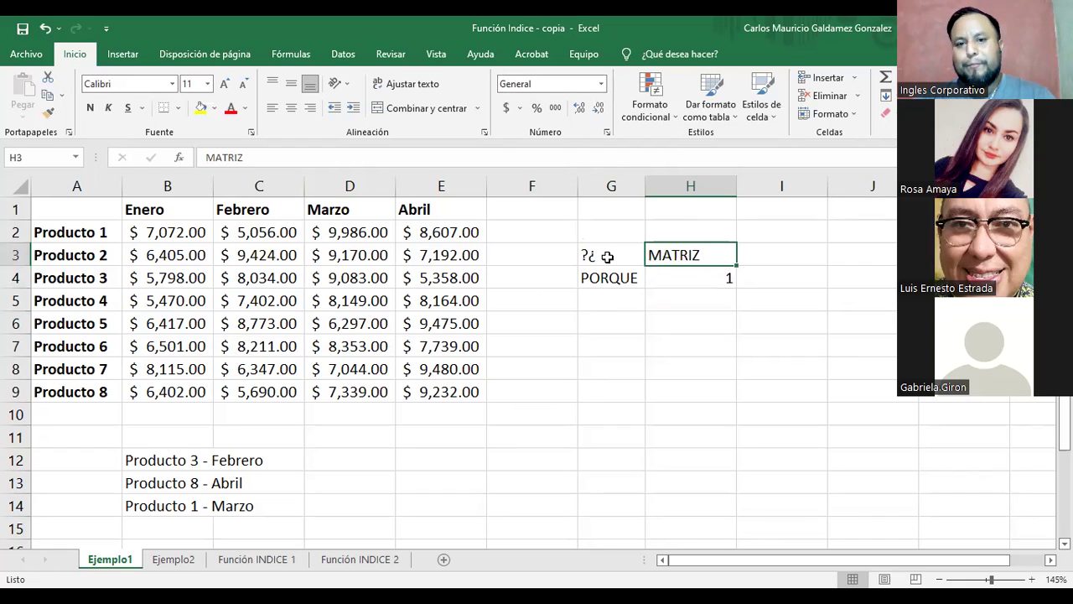
left_click_drag(607, 257, 677, 260)
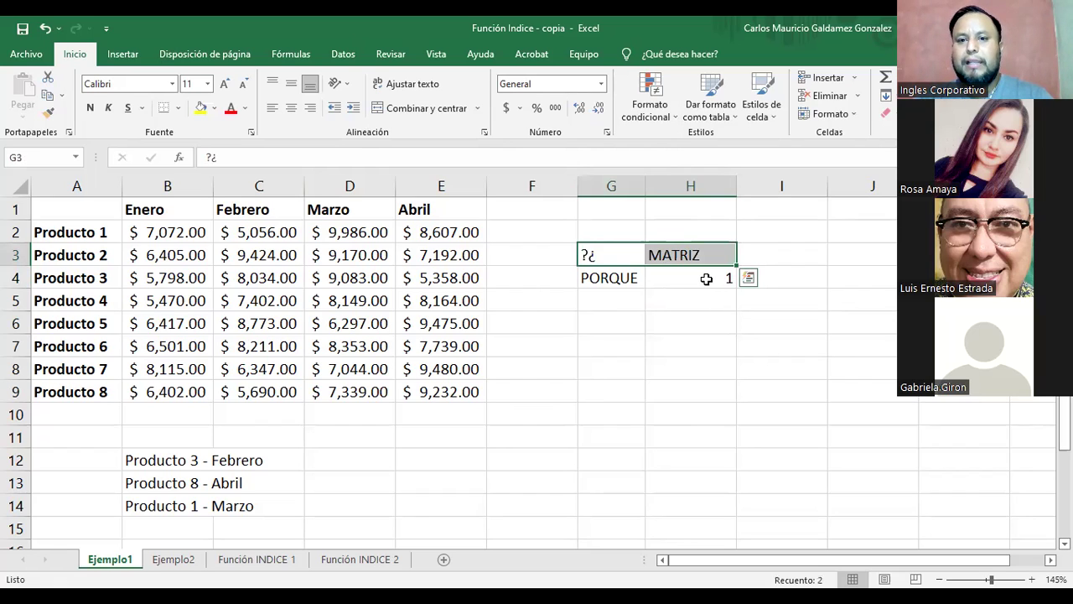
left_click(707, 279)
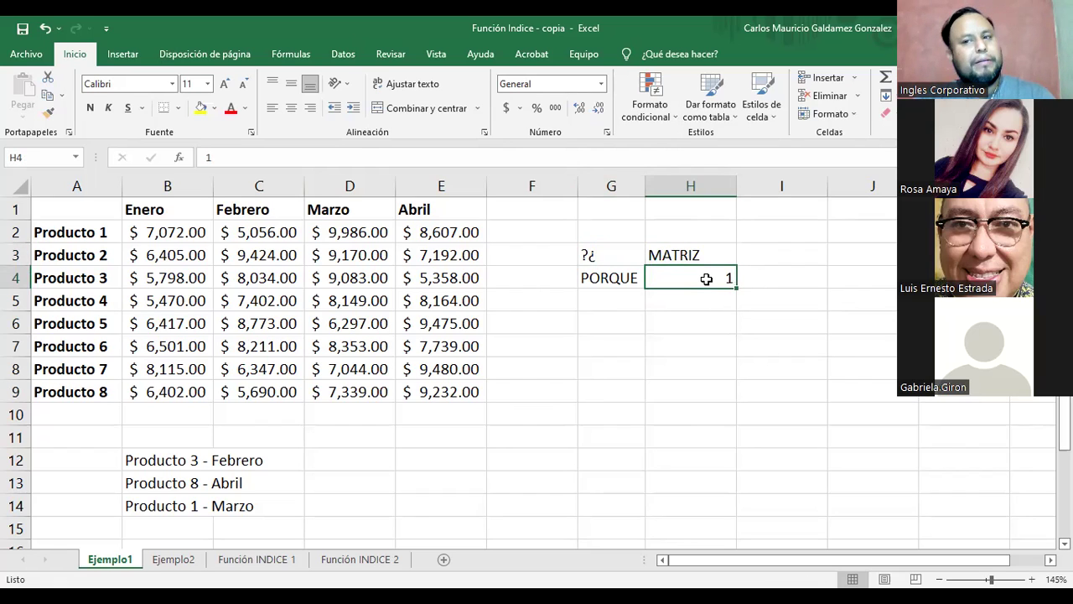
left_click(317, 459)
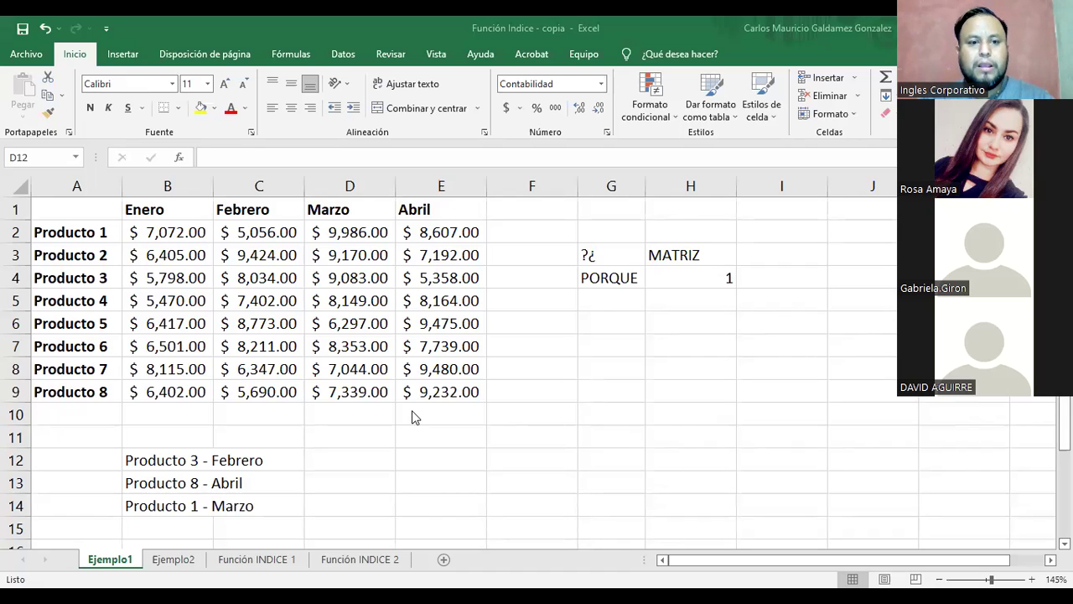
left_click(353, 465)
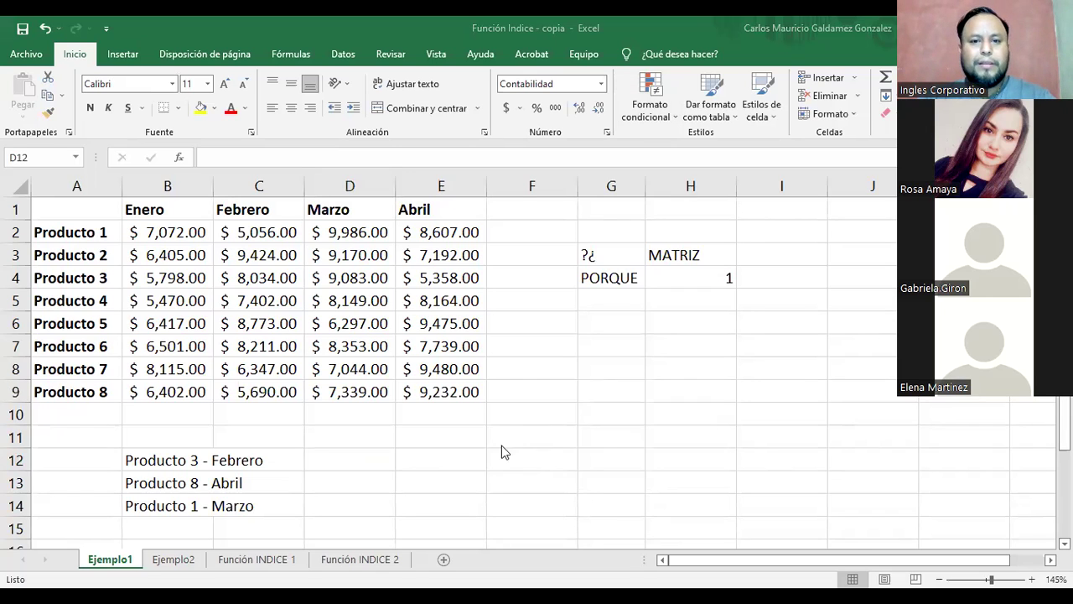
left_click(364, 463)
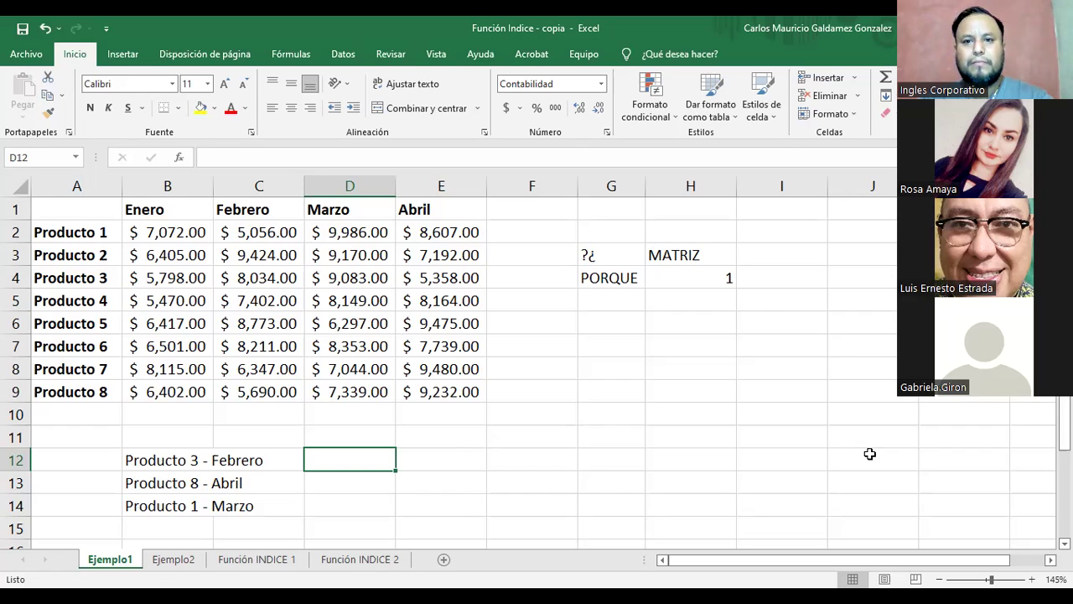
left_click(422, 460)
left_click(371, 459)
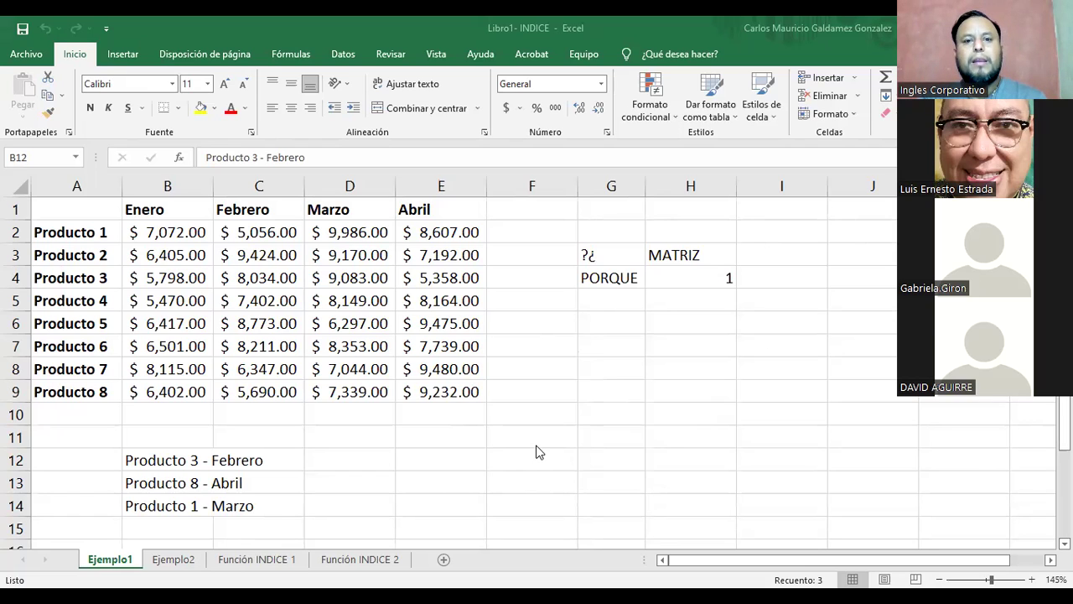
Step: Start an INDICE formula in cell D12, beside "Producto 3 - Febrero", with the sales values B2:E9 as its matrix
left_click(343, 462)
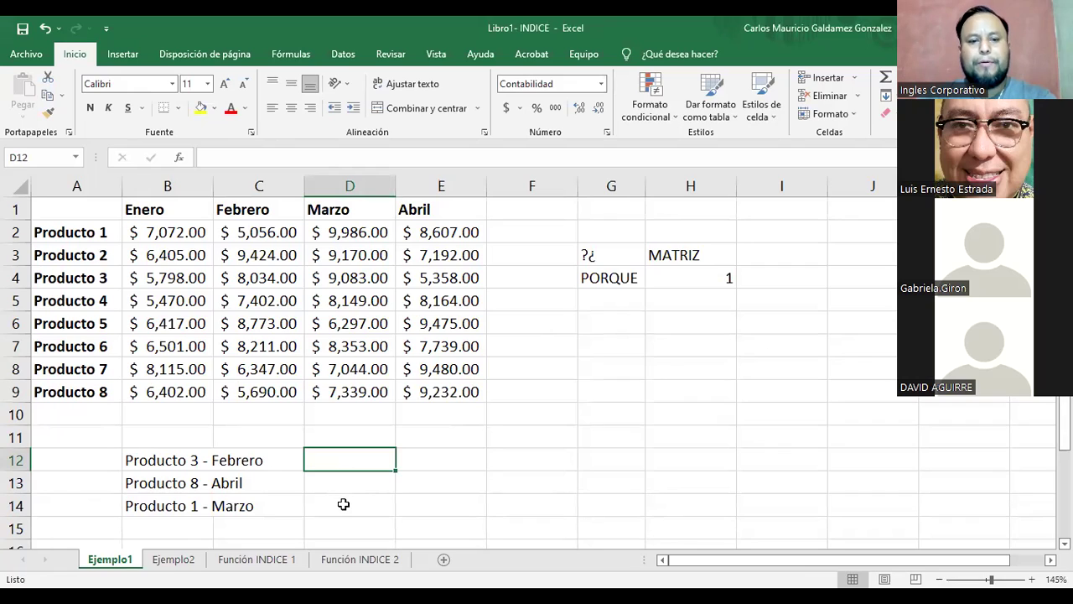
type("=")
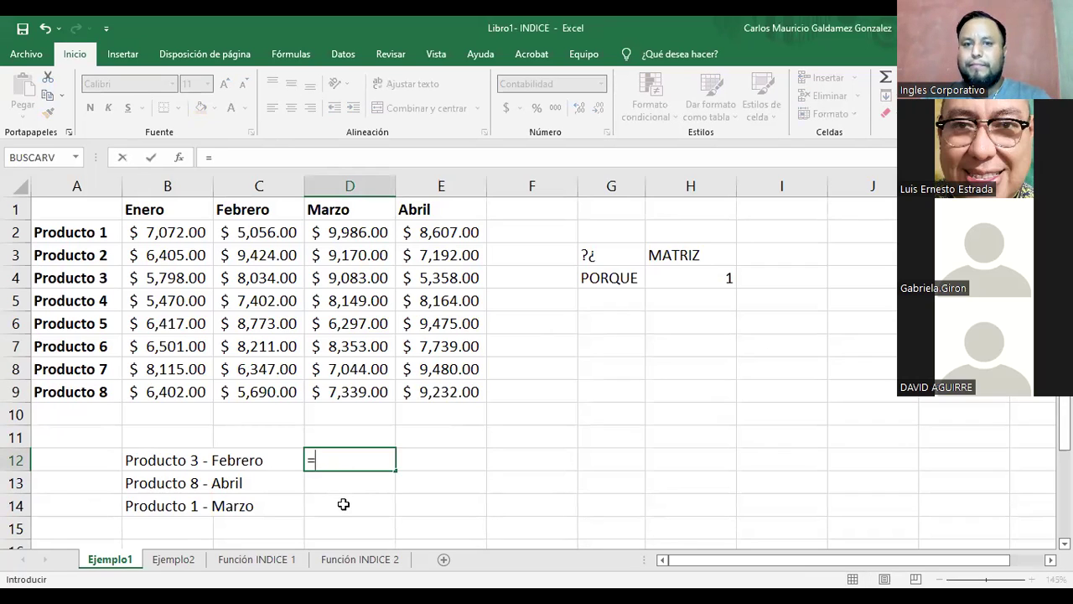
type("i")
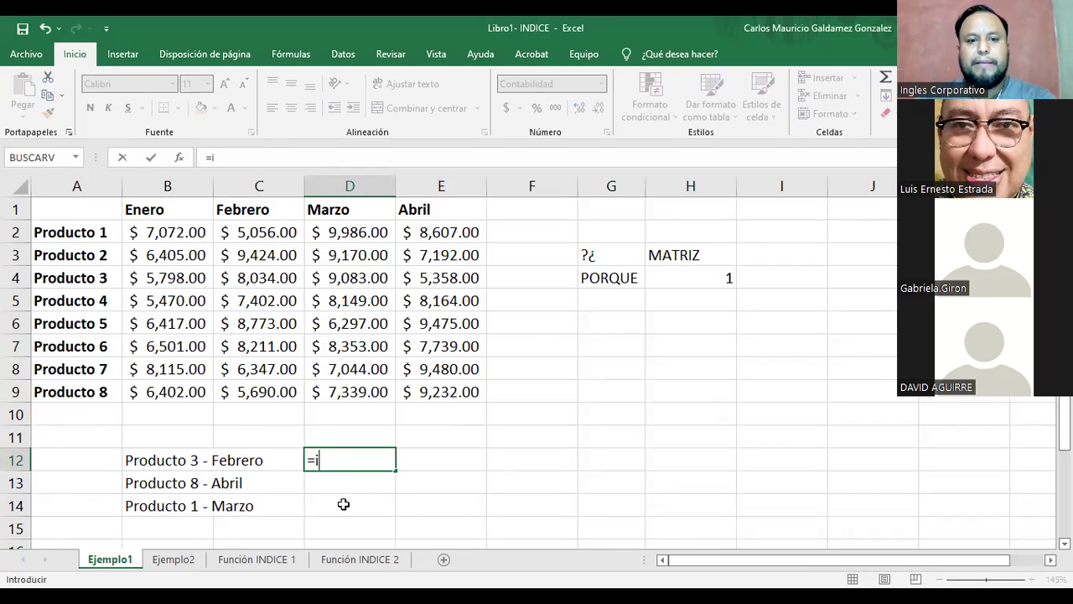
type("nd")
key("Tab")
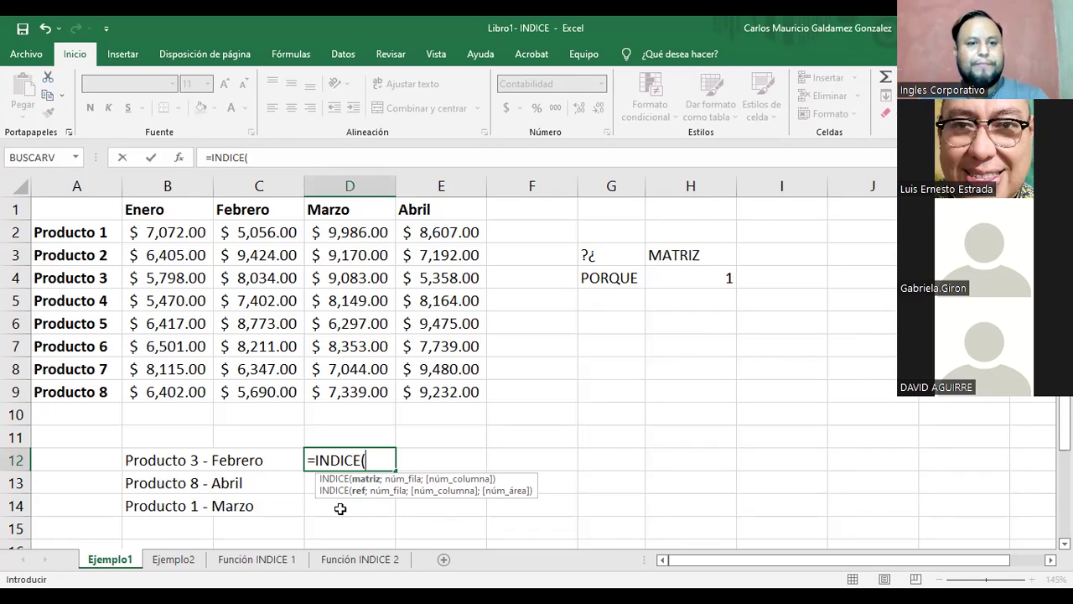
left_click_drag(153, 238, 185, 256)
left_click_drag(410, 391, 411, 392)
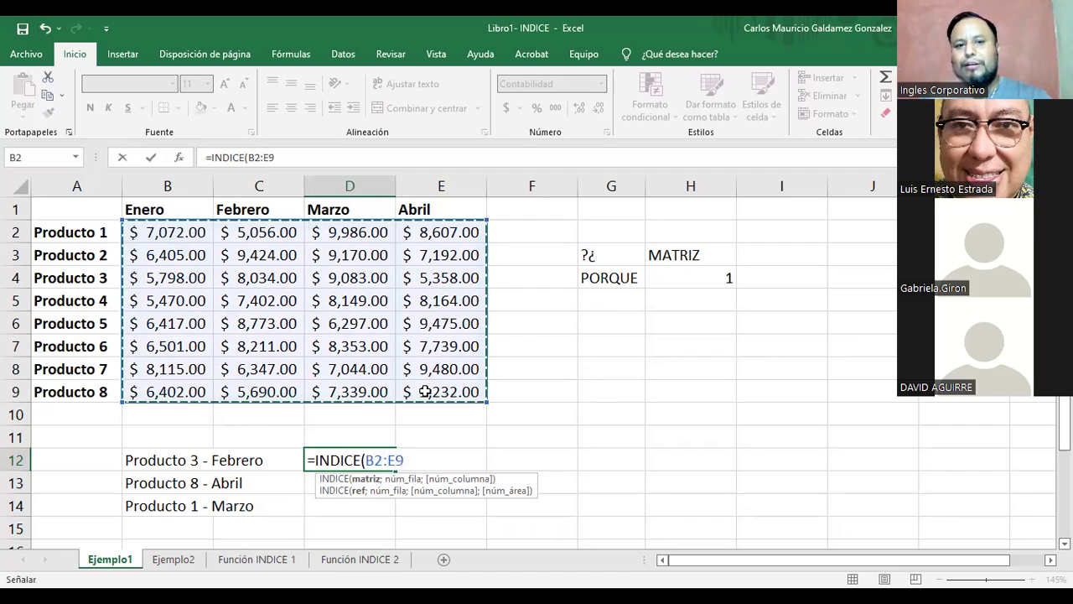
Step: Complete the D12 formula with row 3 and column 2, and fill the matching table cell C4 with yellow
type(";")
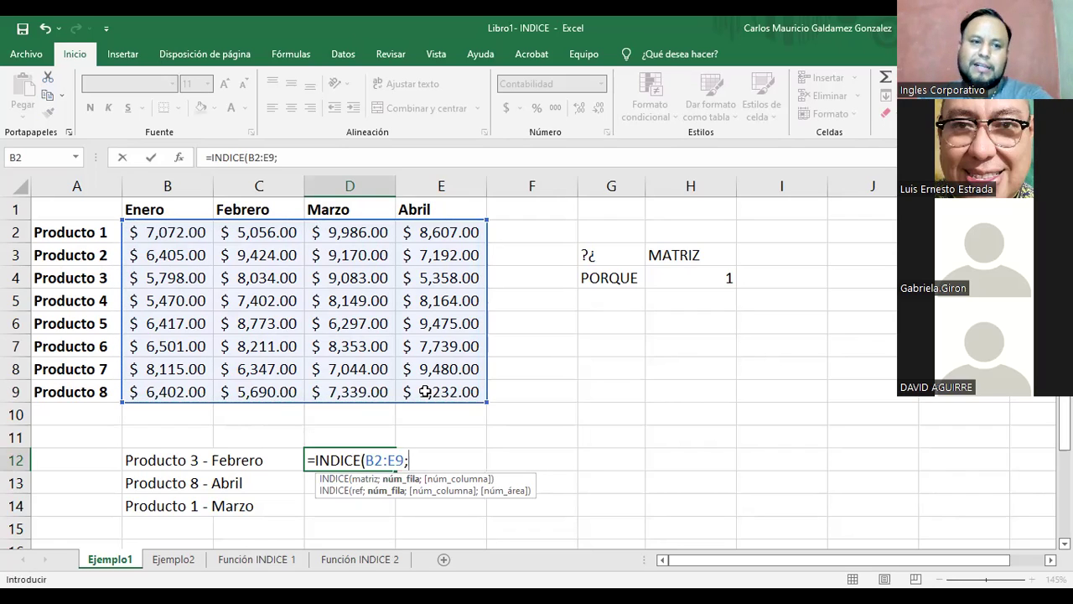
type("3")
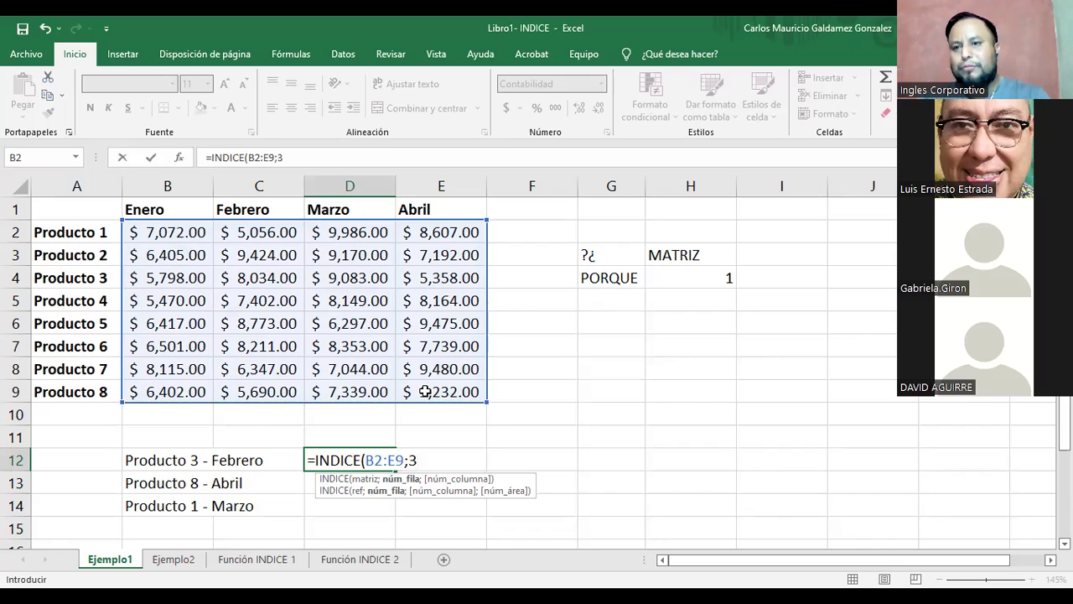
type(";")
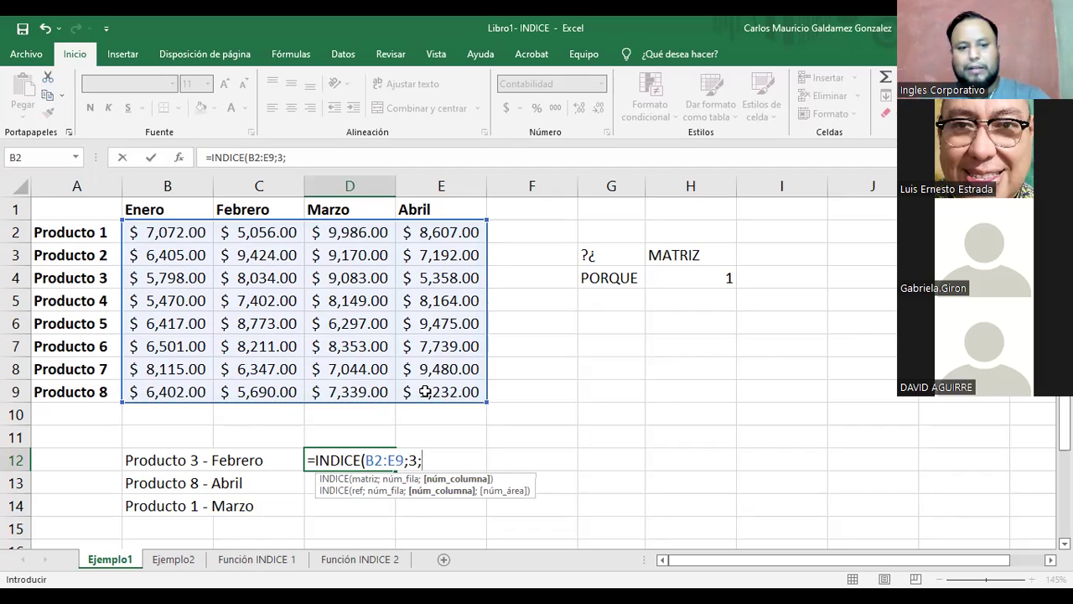
type("2")
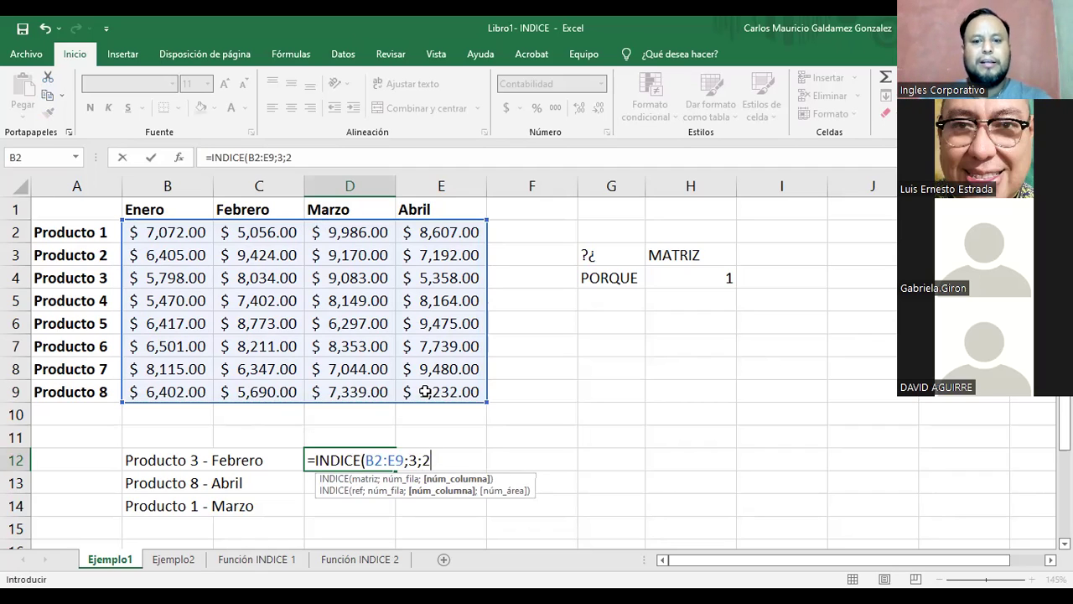
type(")")
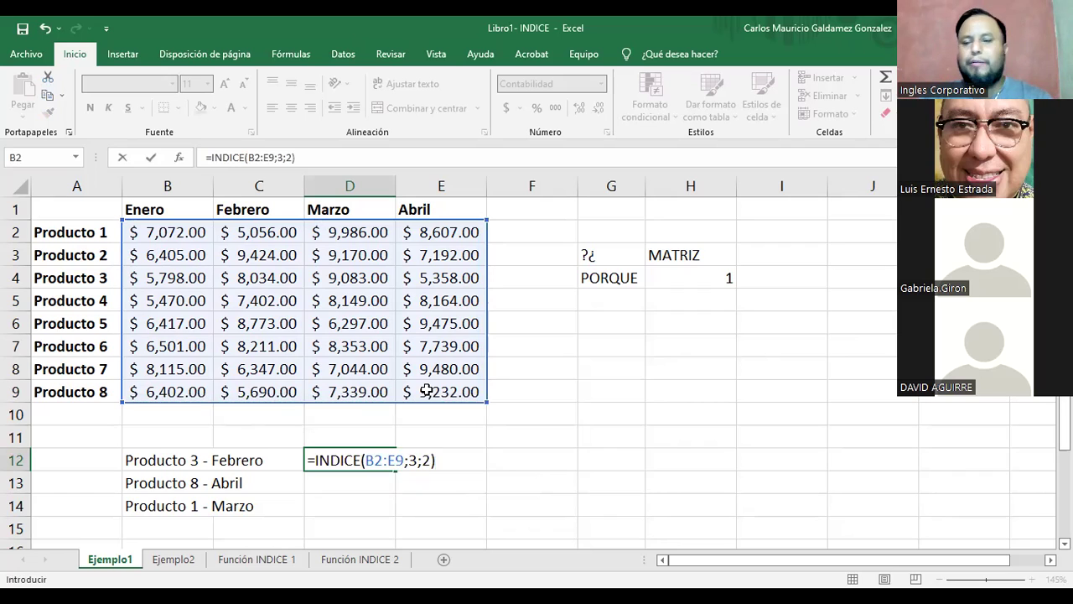
key("Return")
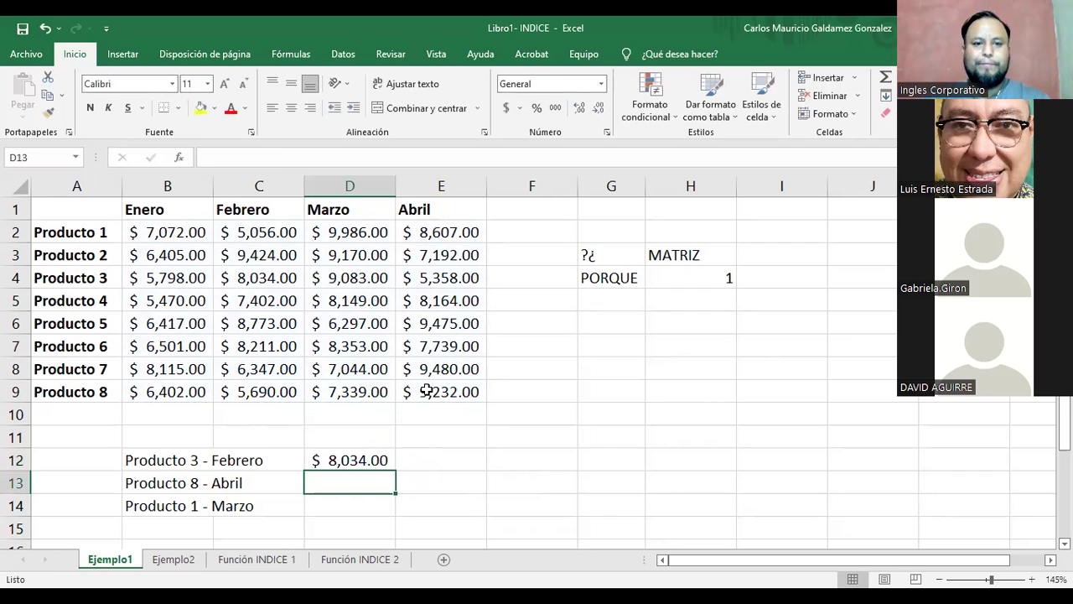
left_click(260, 280)
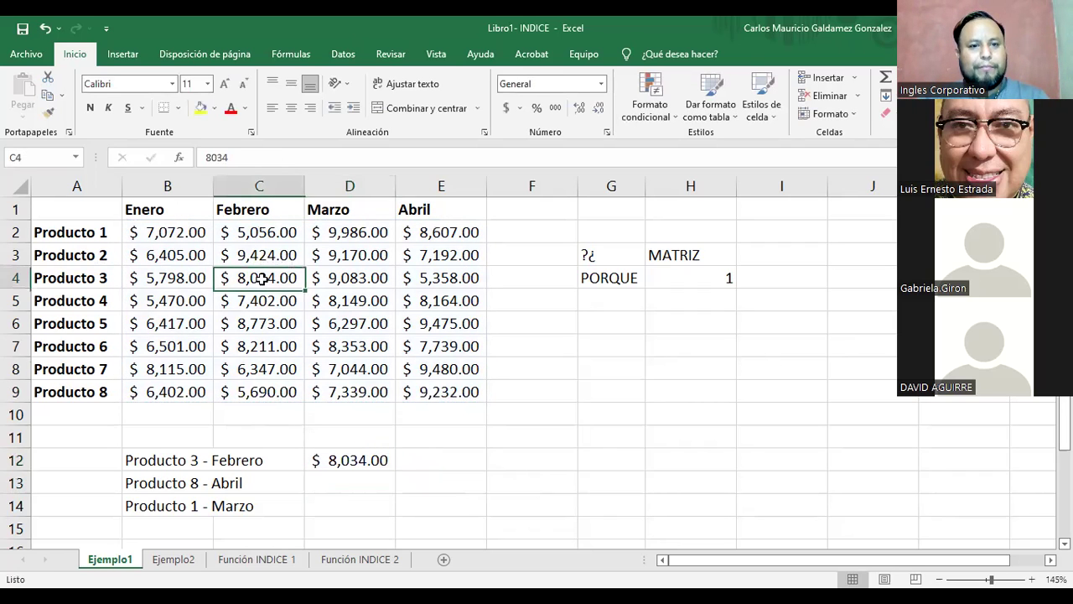
left_click(202, 111)
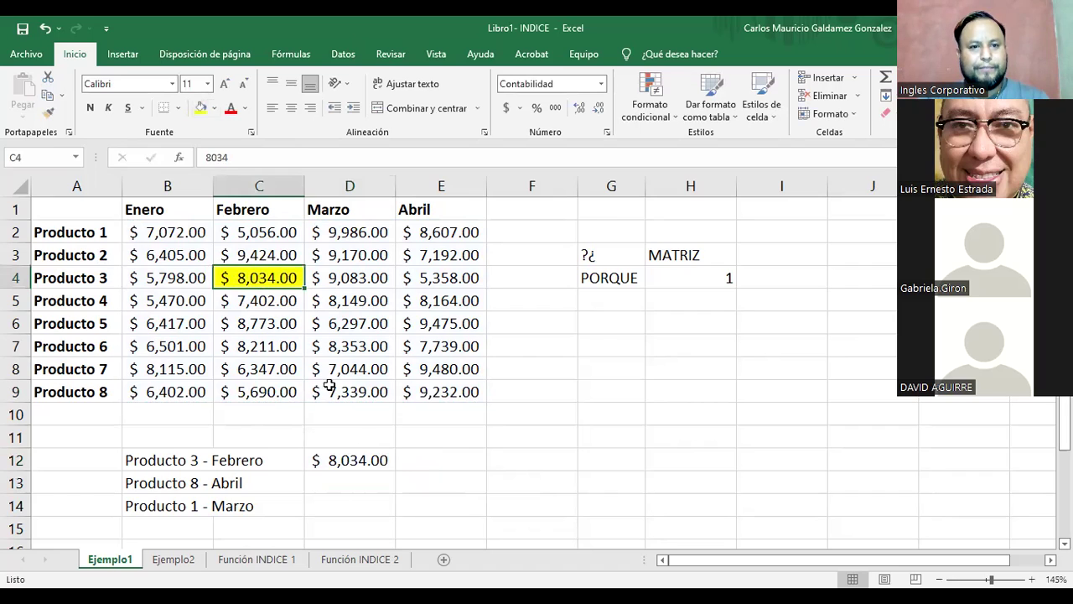
Step: Copy the D12 formula's text into cell E12, enclosed in quotation marks as "=INDICE(B2:E9;3;2)"
left_click(325, 462)
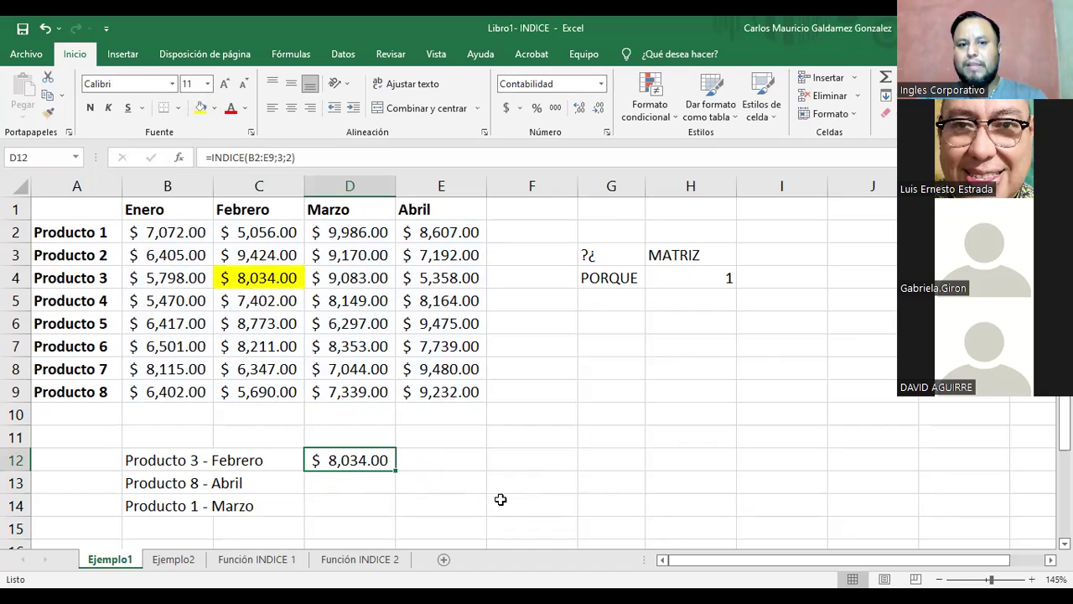
left_click(300, 156)
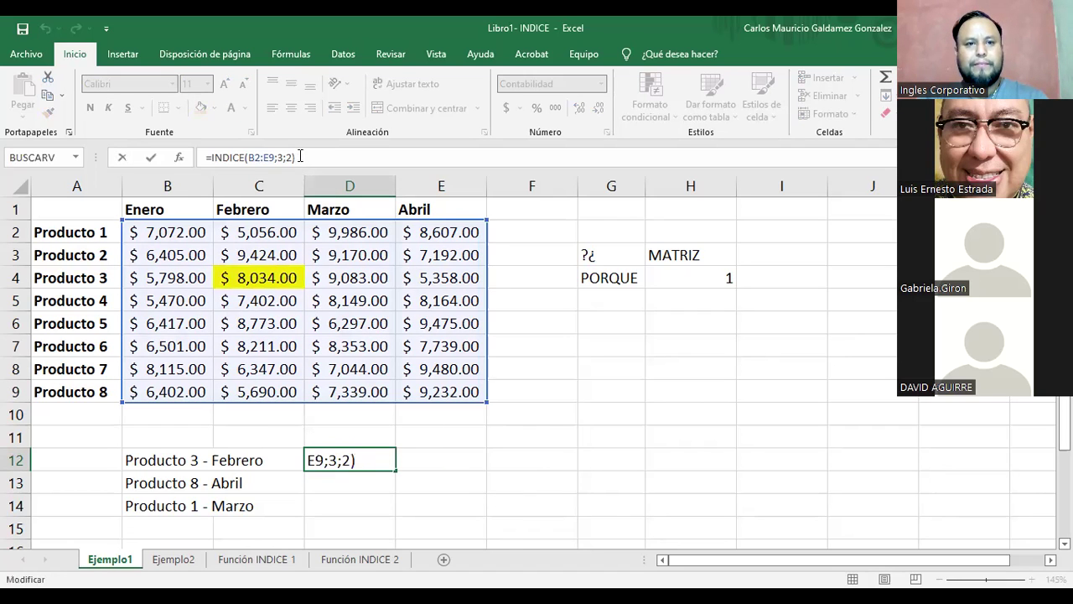
left_click_drag(299, 157, 201, 157)
key("ctrl+c")
key("BackSpace")
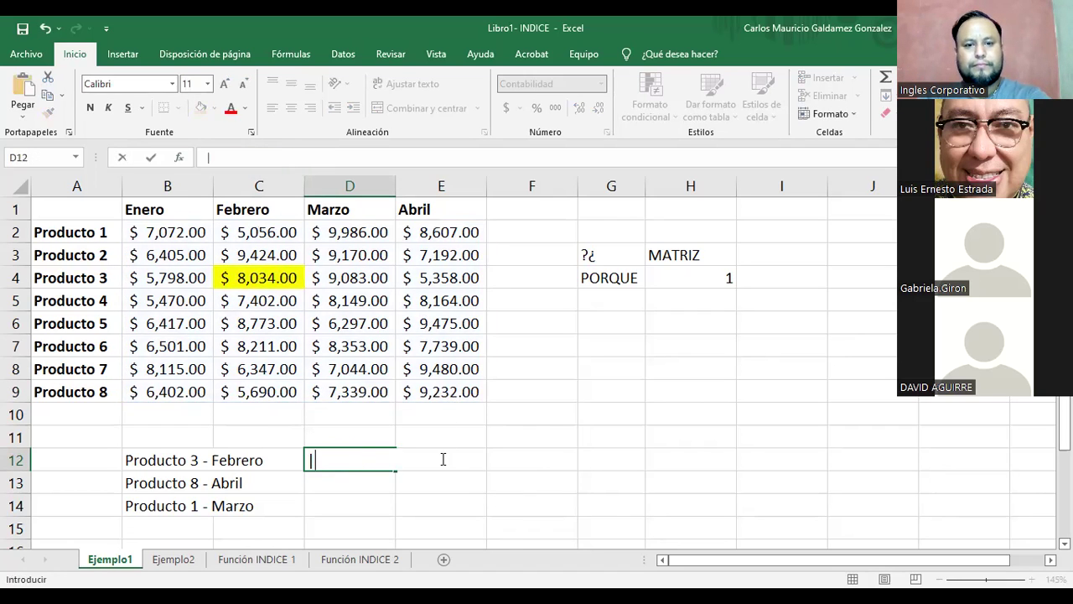
key("Escape")
left_click(442, 459)
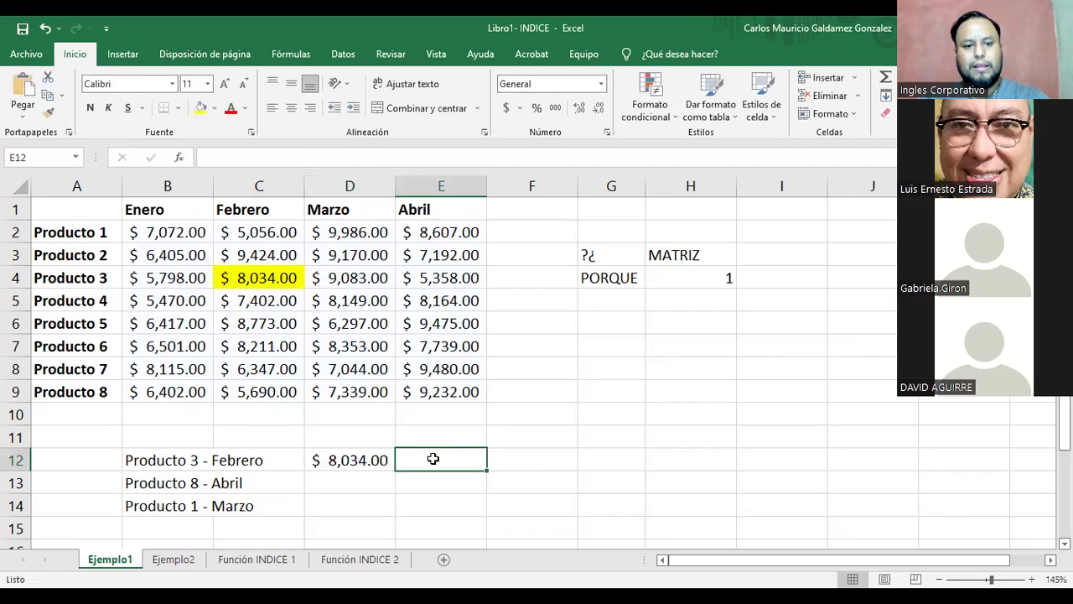
type("\"")
key("ctrl+v")
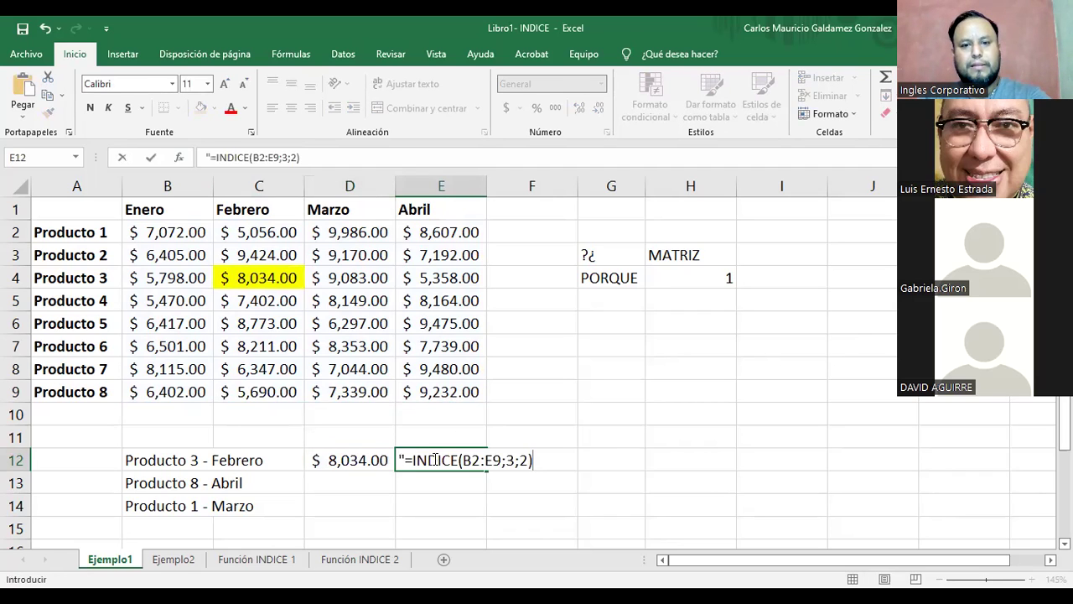
type("\"")
key("Return")
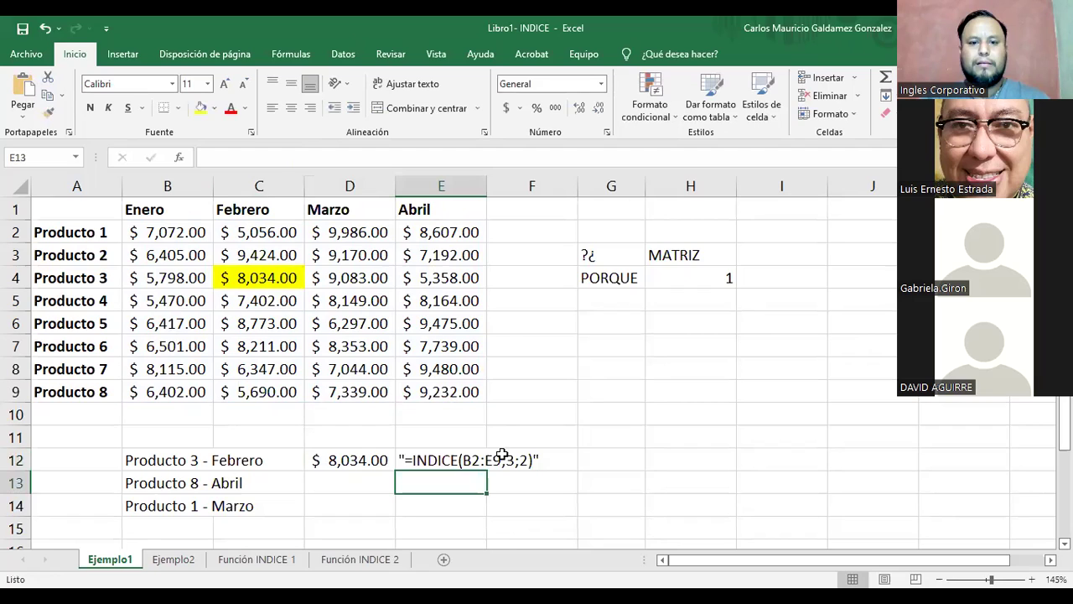
Step: Merge and center cells G2:H2 and enter "MATRICIAL" as the heading above the notes
left_click(321, 467)
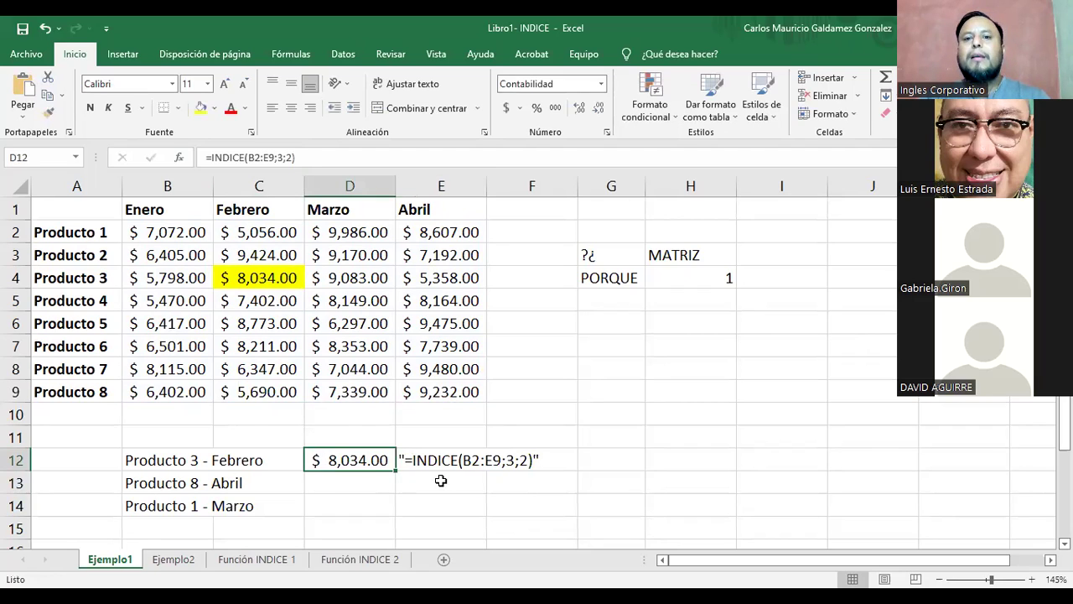
left_click(684, 254)
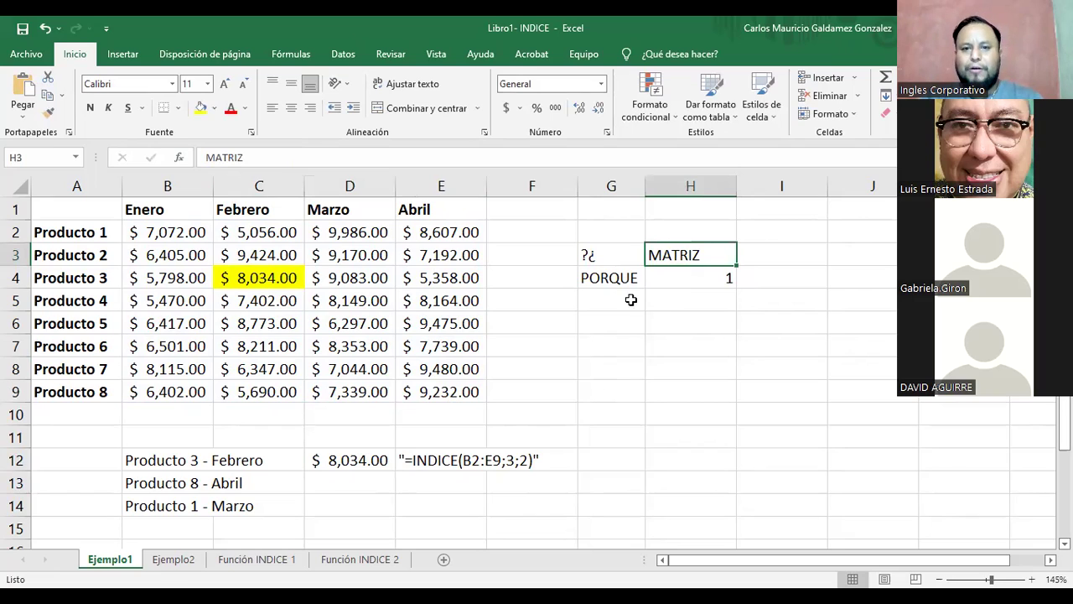
left_click_drag(611, 232, 654, 240)
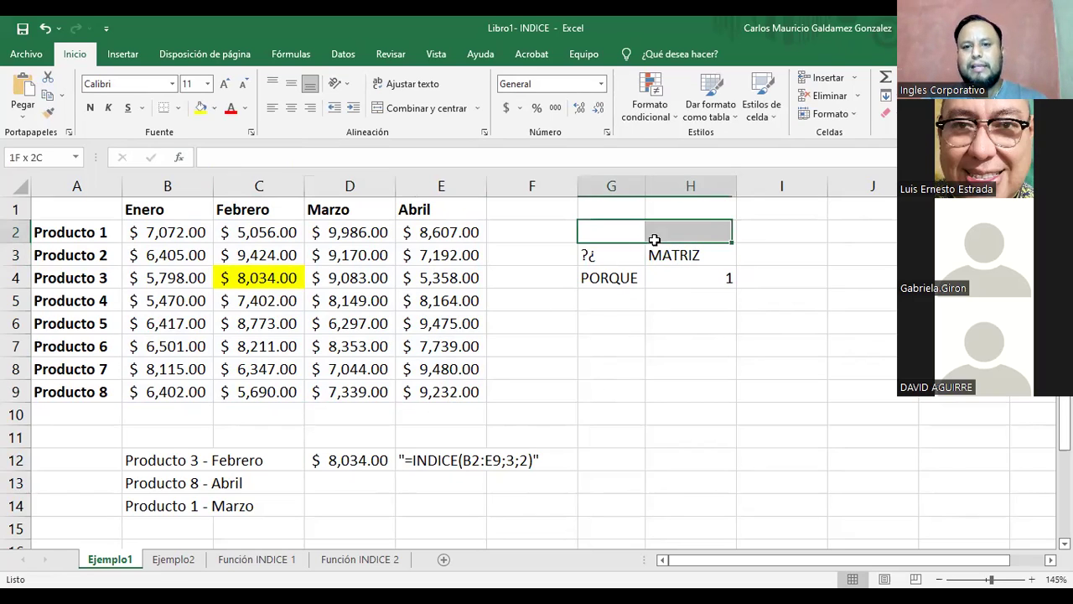
left_click(429, 109)
type("MATR")
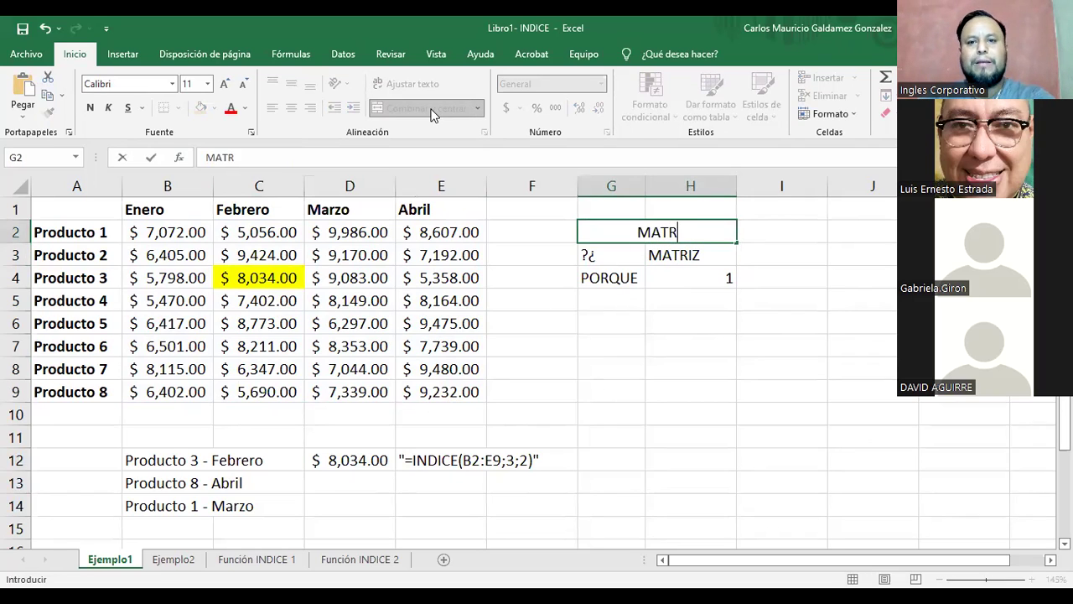
key("Return")
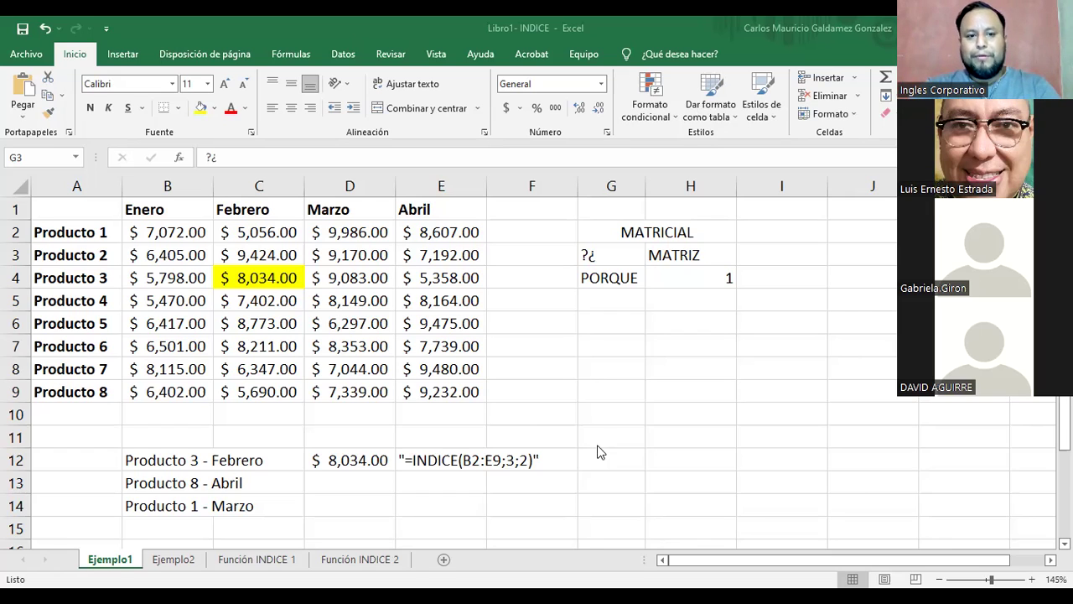
Step: Paste the copied formula =INDICE(B2:E9;3;2) into cell D13, beside "Producto 8 - Abril", with a single equals sign
left_click(319, 485)
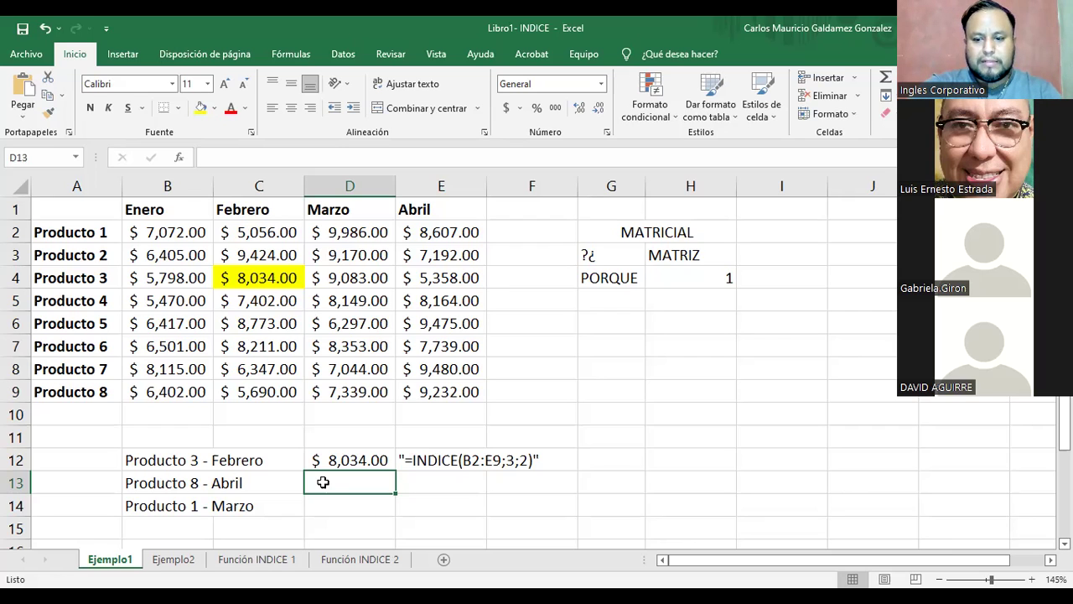
type("=")
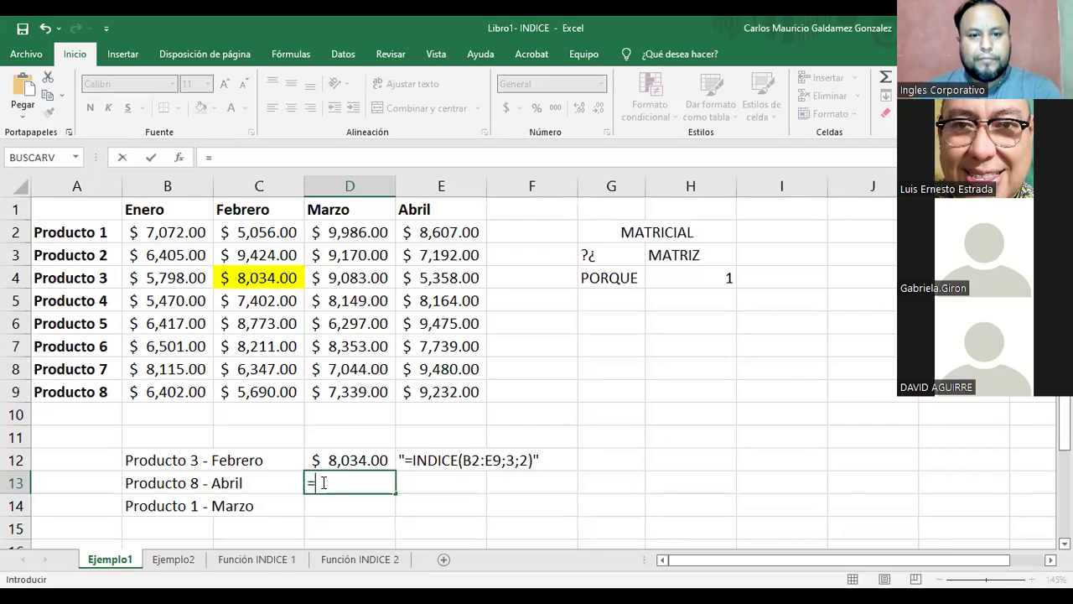
key("ctrl+v")
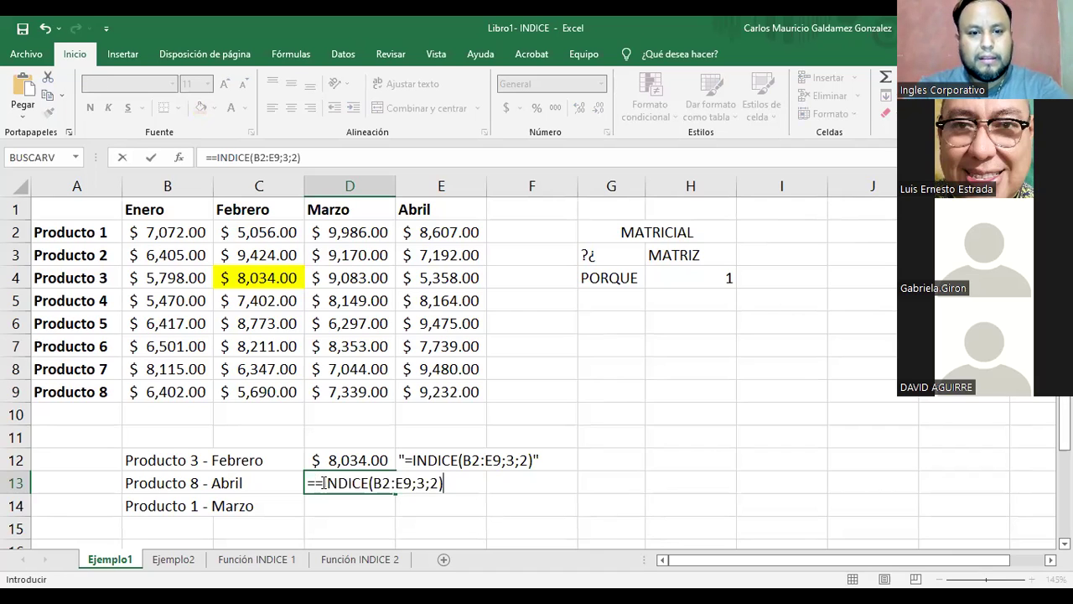
left_click(324, 483)
key("BackSpace")
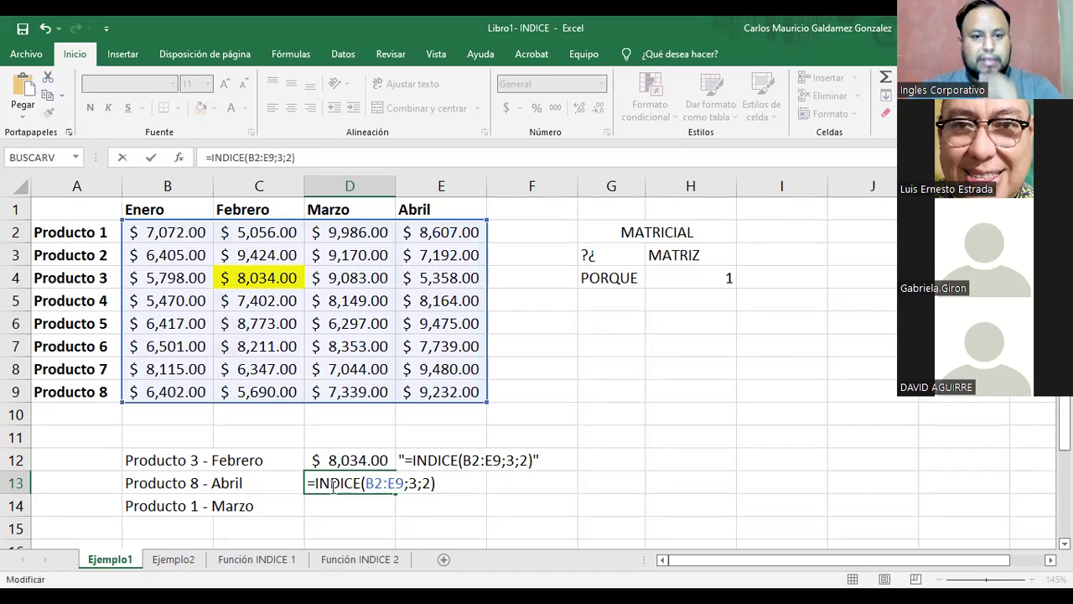
Step: Set the D13 formula's row to 8 and column to 4, and apply the accounting format to the cell
left_click(417, 484)
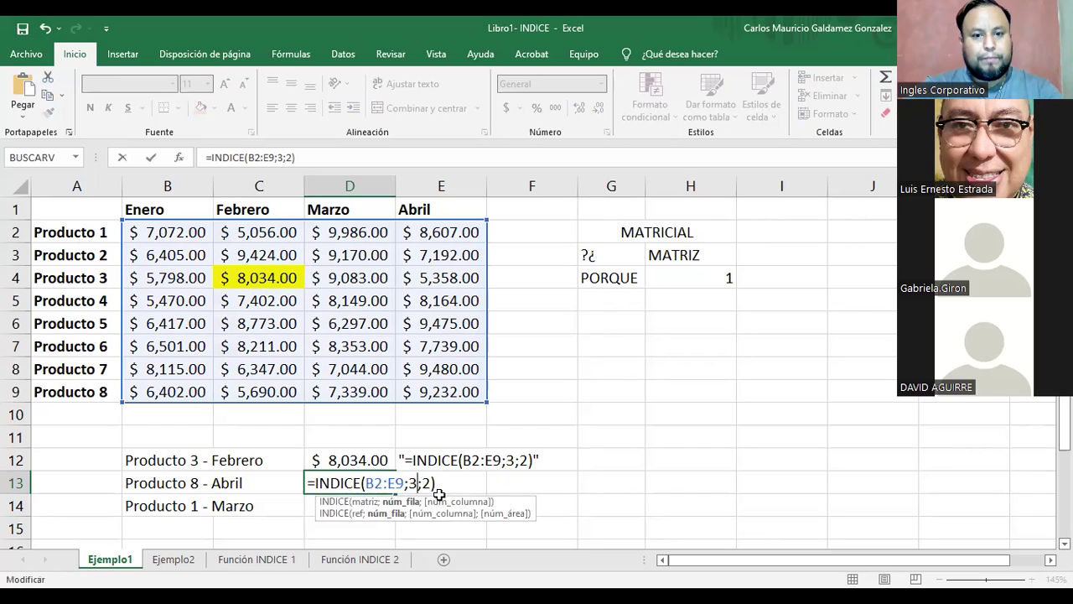
key("BackSpace")
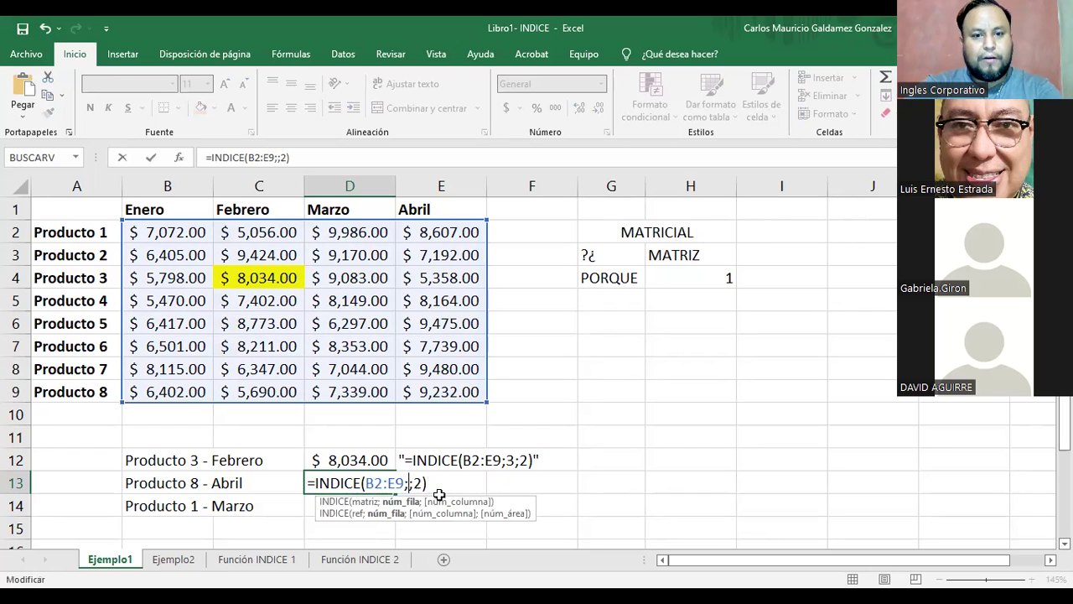
type("8")
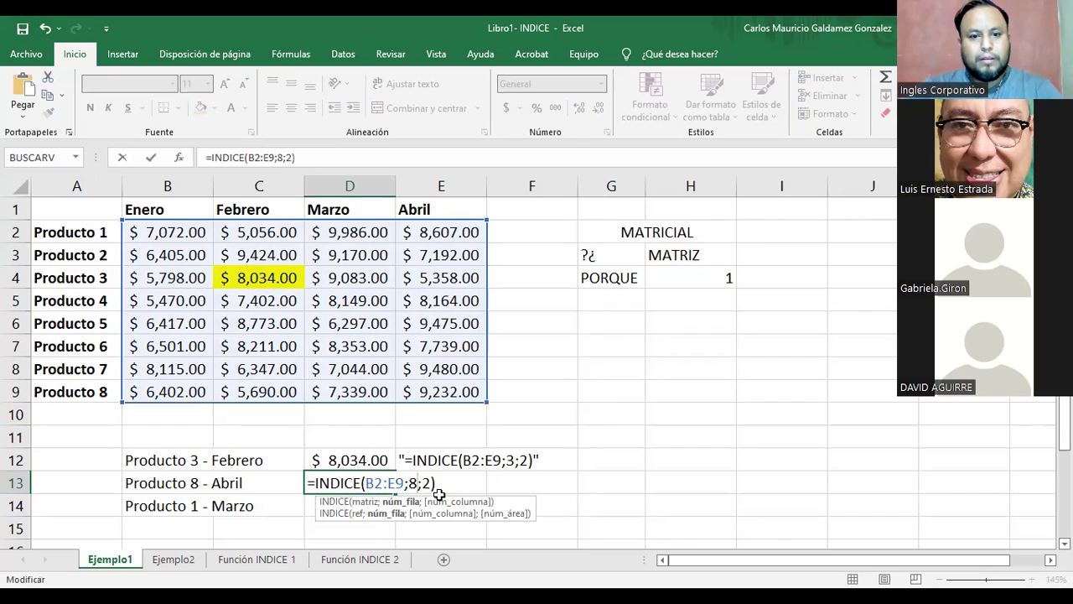
key("Right")
key("Right")
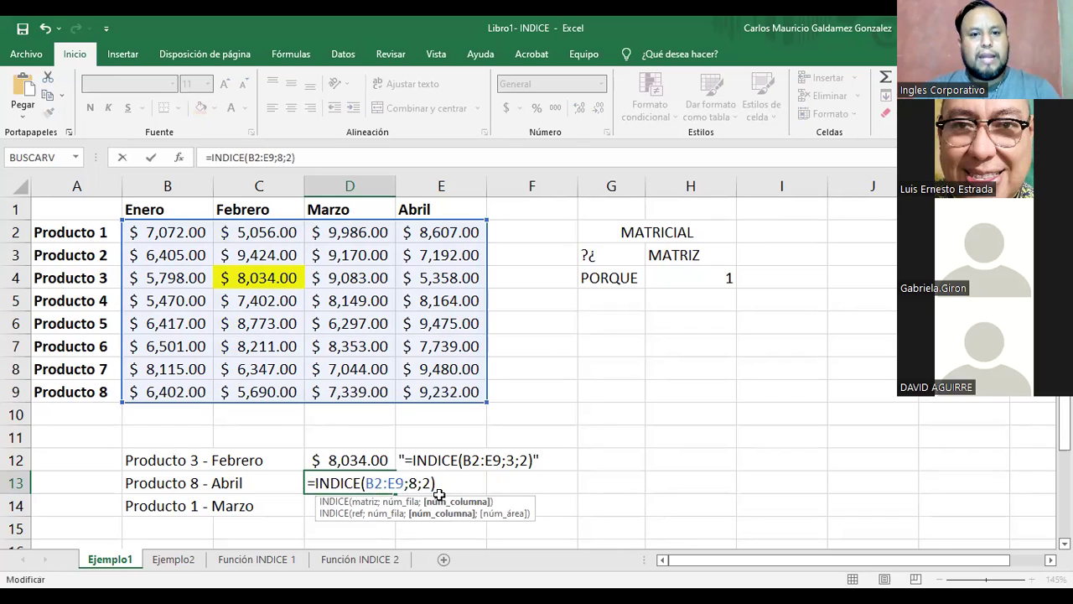
key("BackSpace")
type("4")
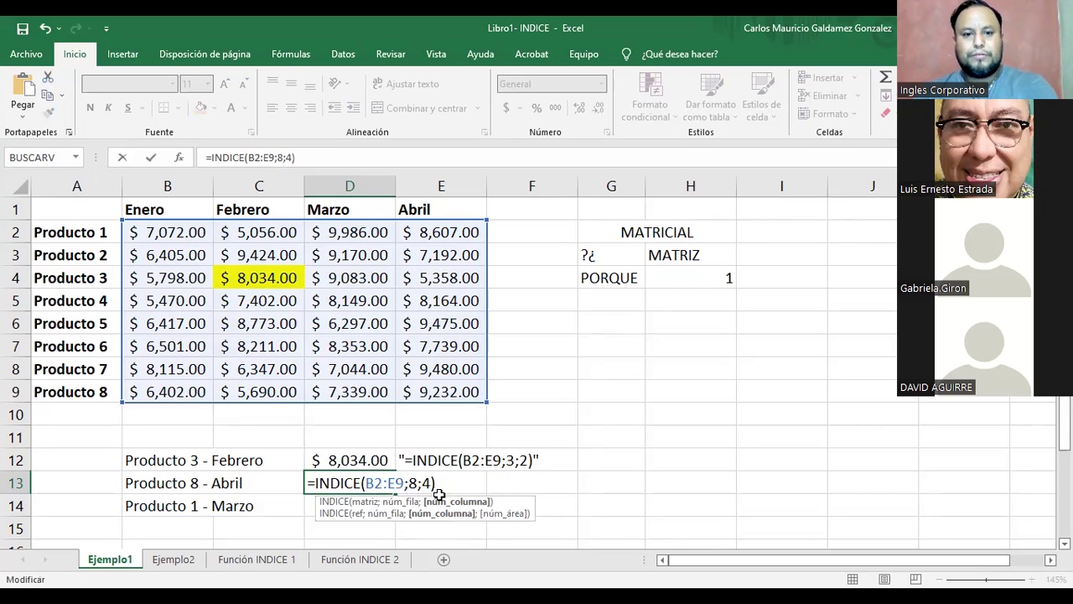
key("Return")
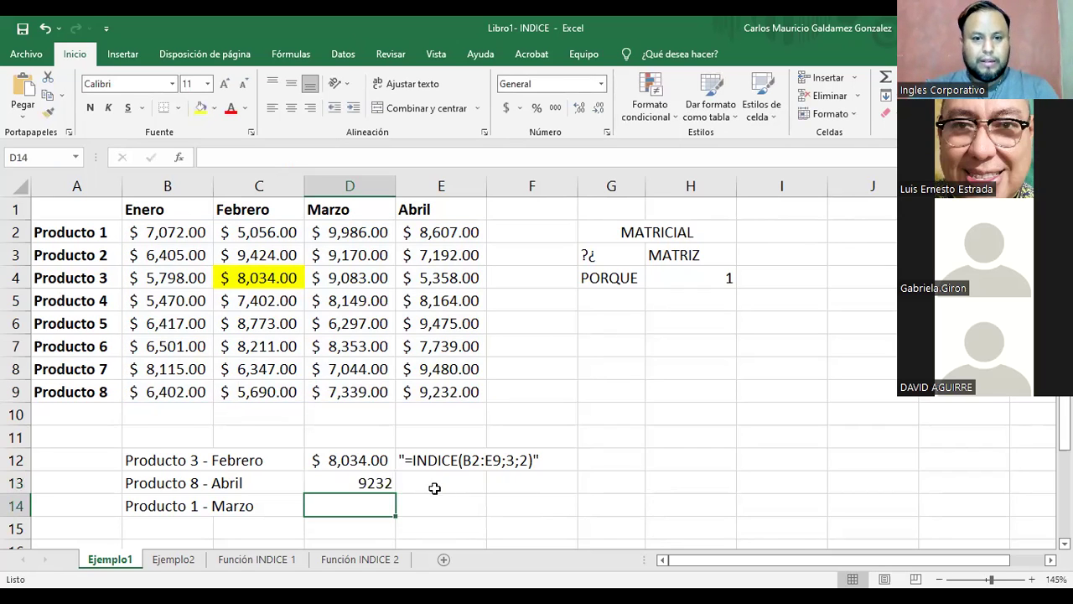
left_click(379, 483)
left_click(505, 109)
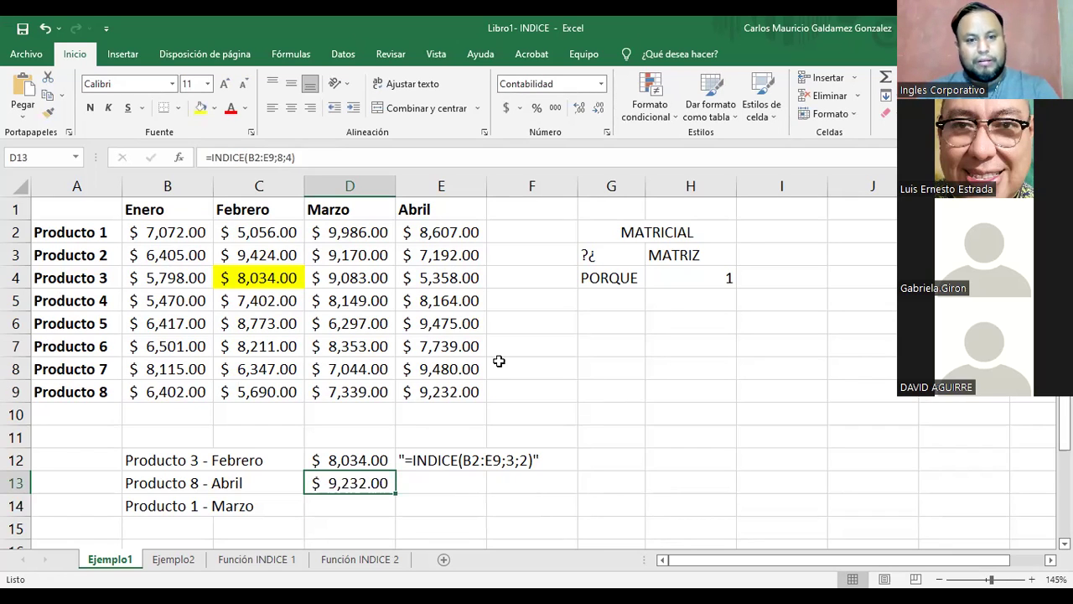
Step: Highlight cell E9, the April value of Producto 8, with a yellow fill
left_click(443, 391)
left_click(201, 109)
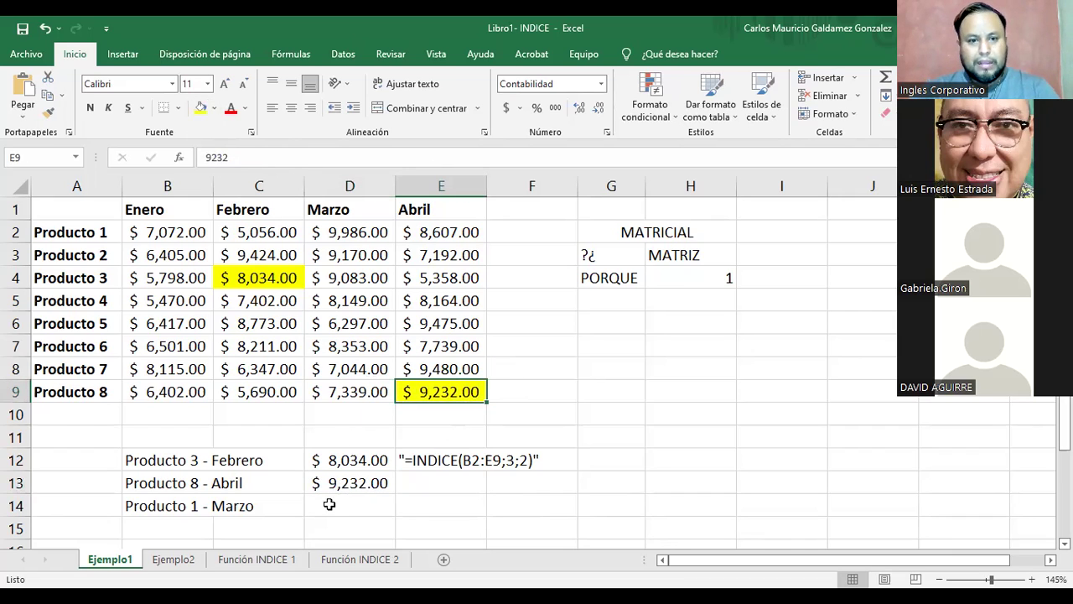
Step: Enter =INDICE(B2:E9;1;3) in cell D14, beside "Producto 1 - Marzo", reusing the copied formula, and apply the accounting format to the cell
left_click(366, 507)
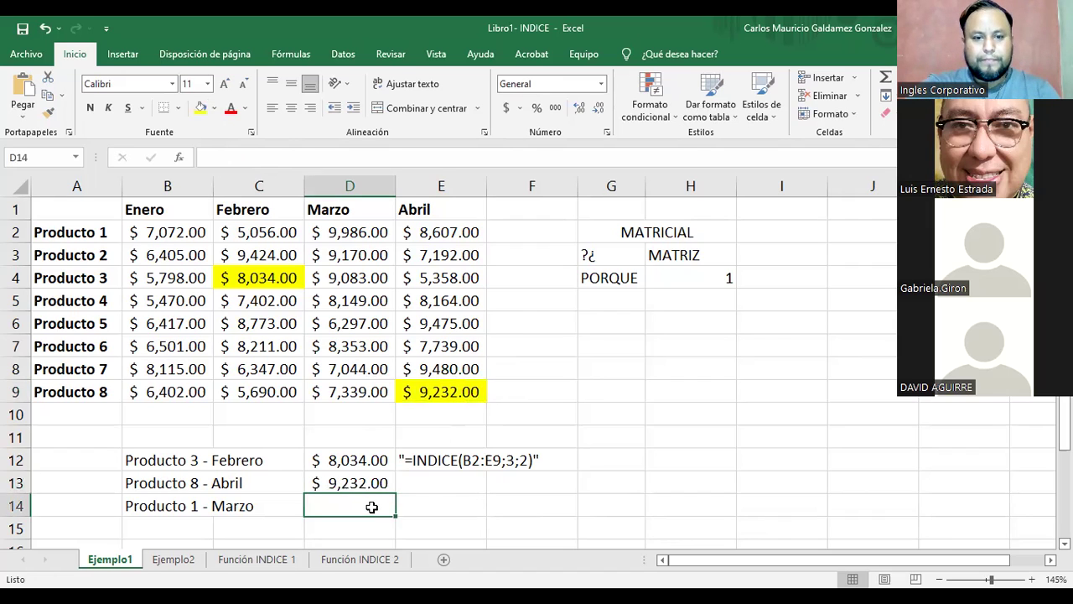
double_click(371, 506)
key("ctrl+v")
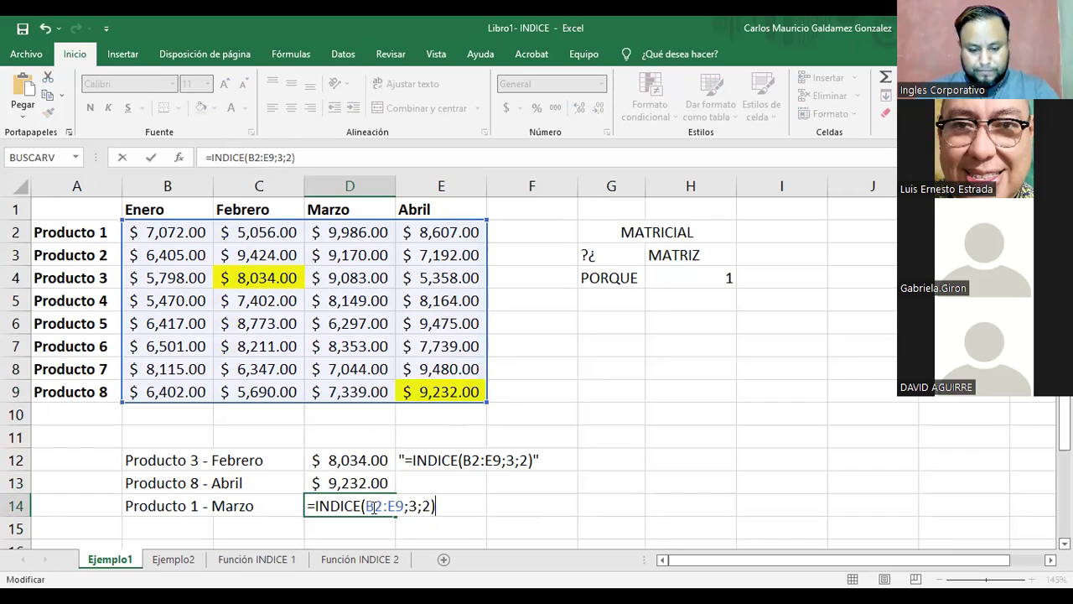
left_click(416, 507)
key("BackSpace")
type("1")
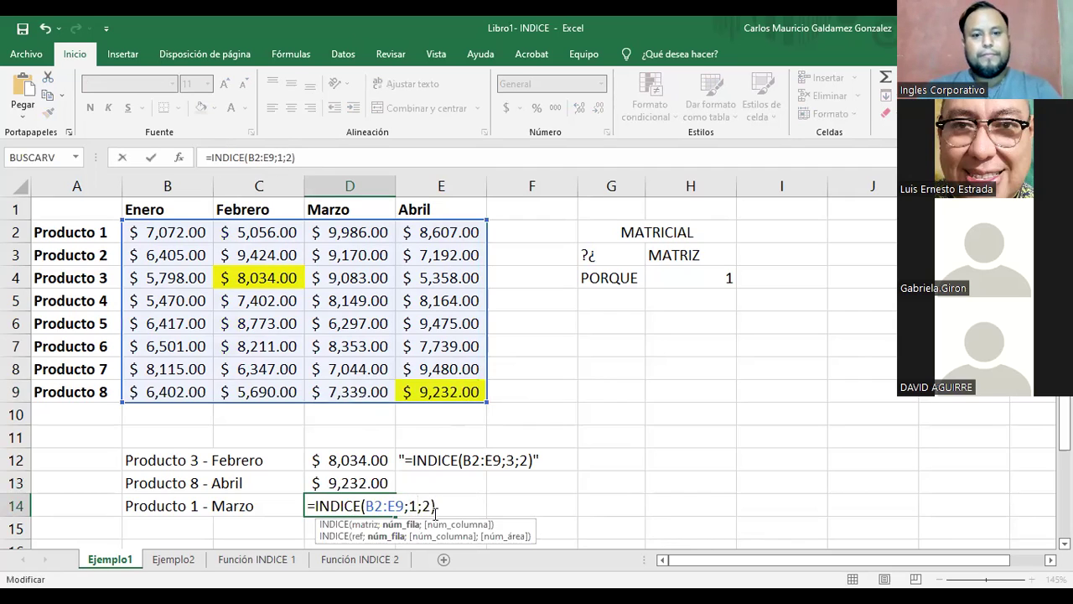
key("BackSpace")
type("3")
key("Return")
left_click(361, 505)
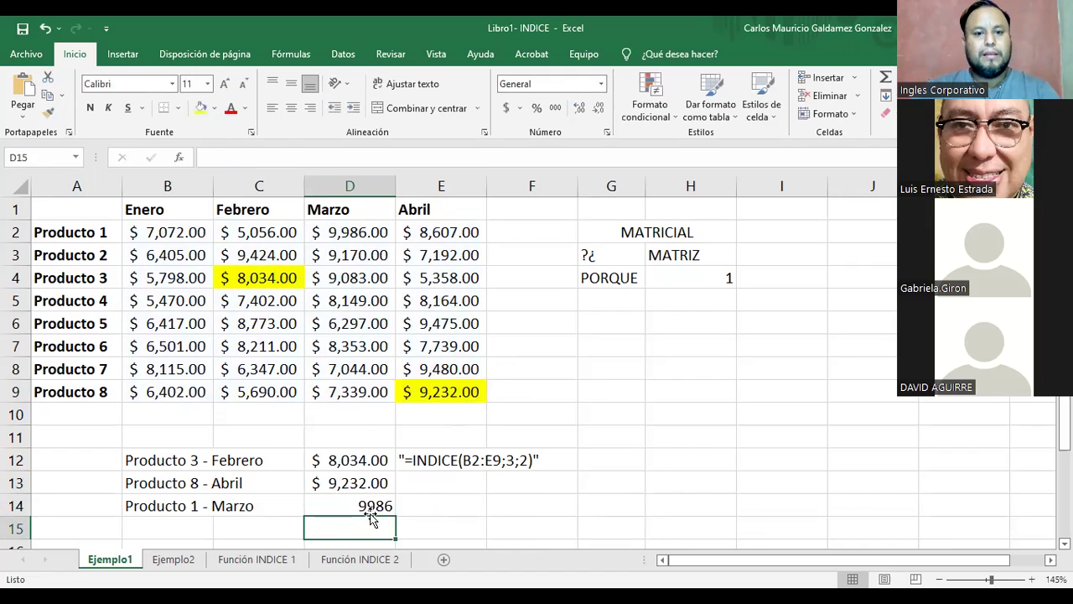
left_click(507, 110)
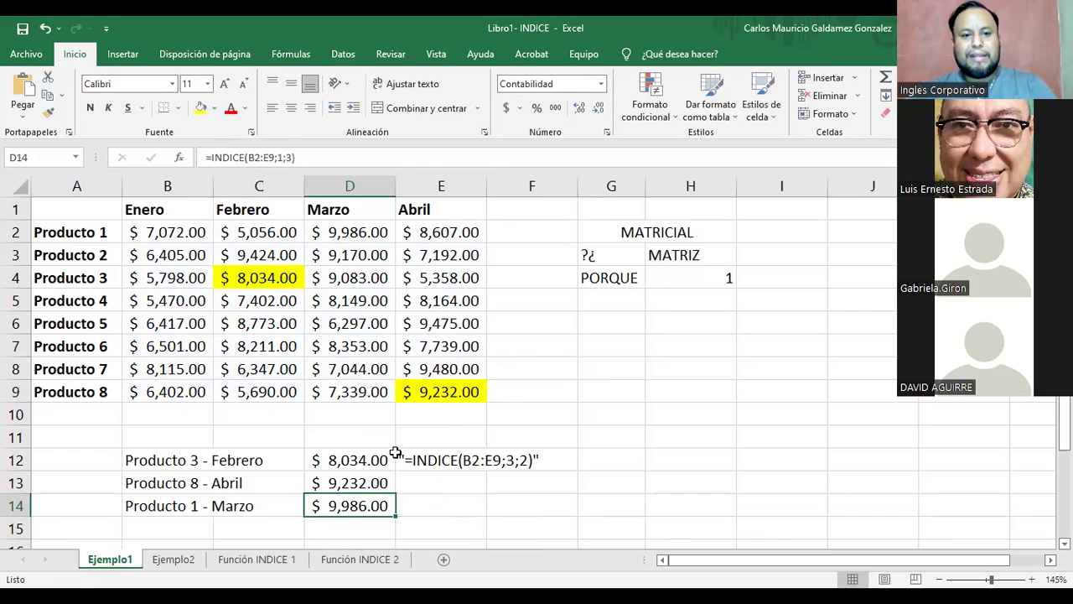
left_click_drag(360, 459, 356, 507)
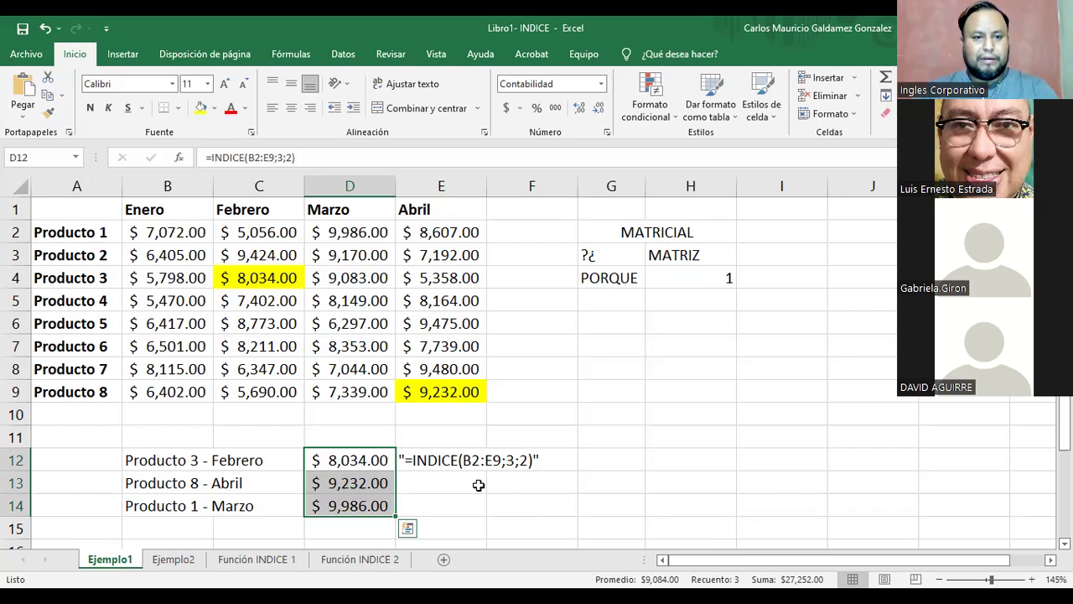
left_click(156, 481)
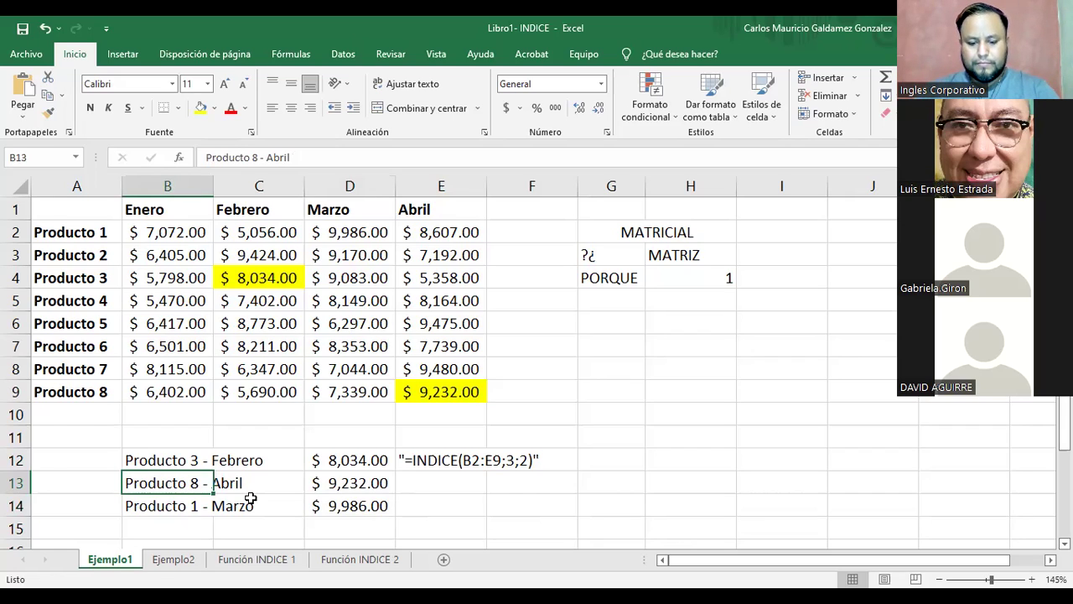
Step: On the Ejemplo2 sheet, move the "Categoria B" label from B13 to B14 and change its text to "Categoria A"
left_click(175, 565)
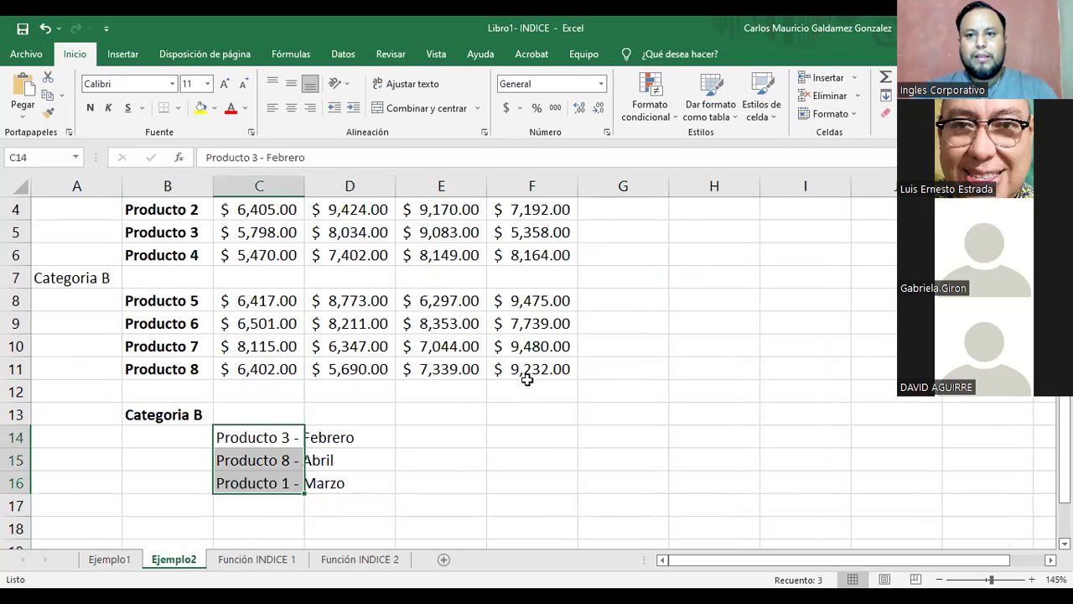
left_click(428, 435)
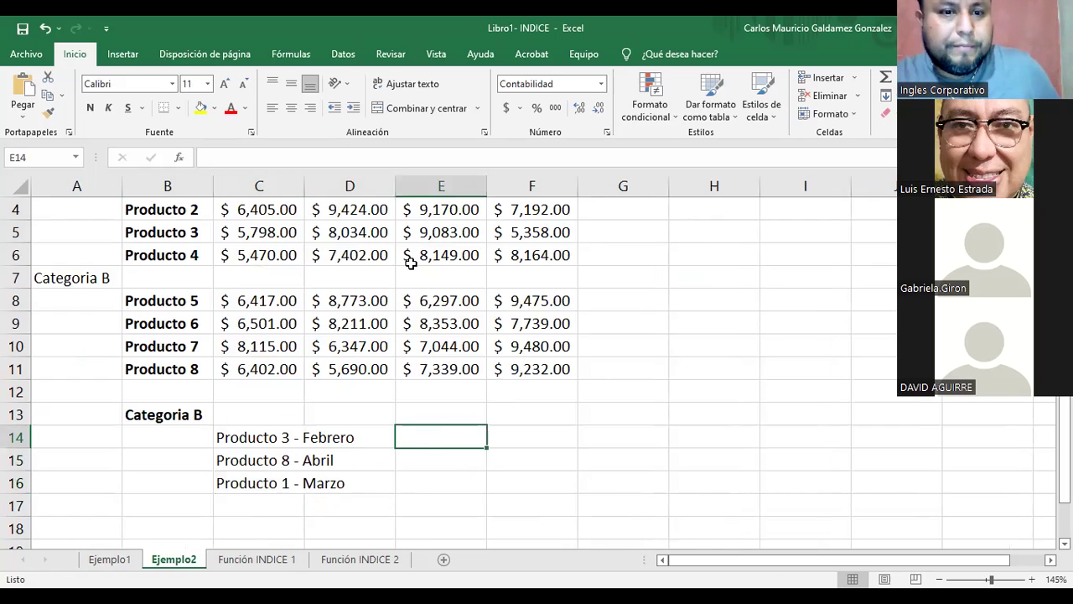
scroll(400, 348, "up", 1)
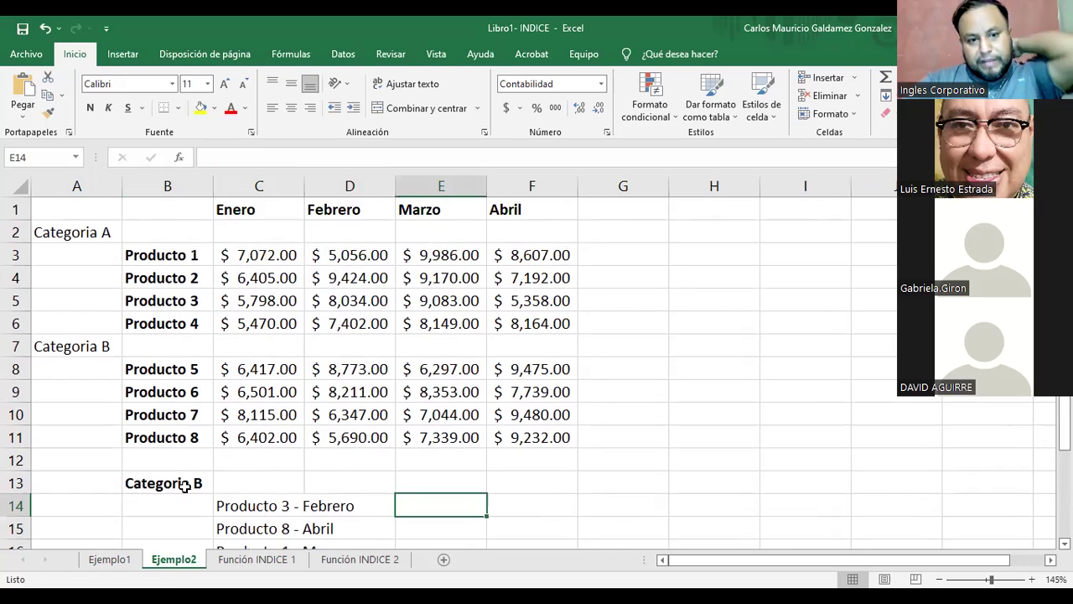
scroll(249, 484, "down", 1)
left_click(155, 416)
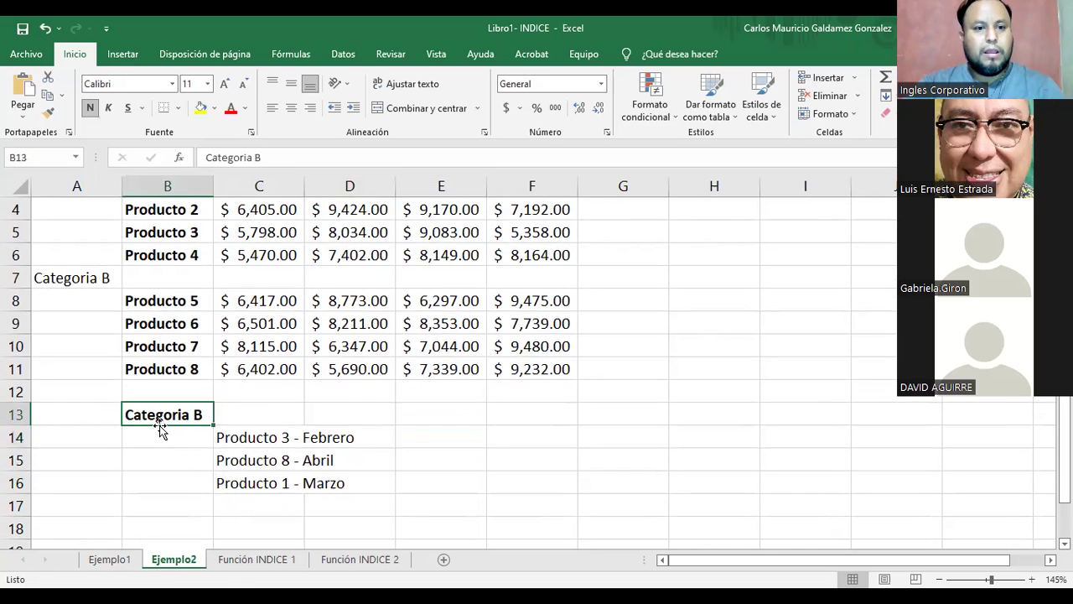
left_click_drag(162, 425, 162, 431)
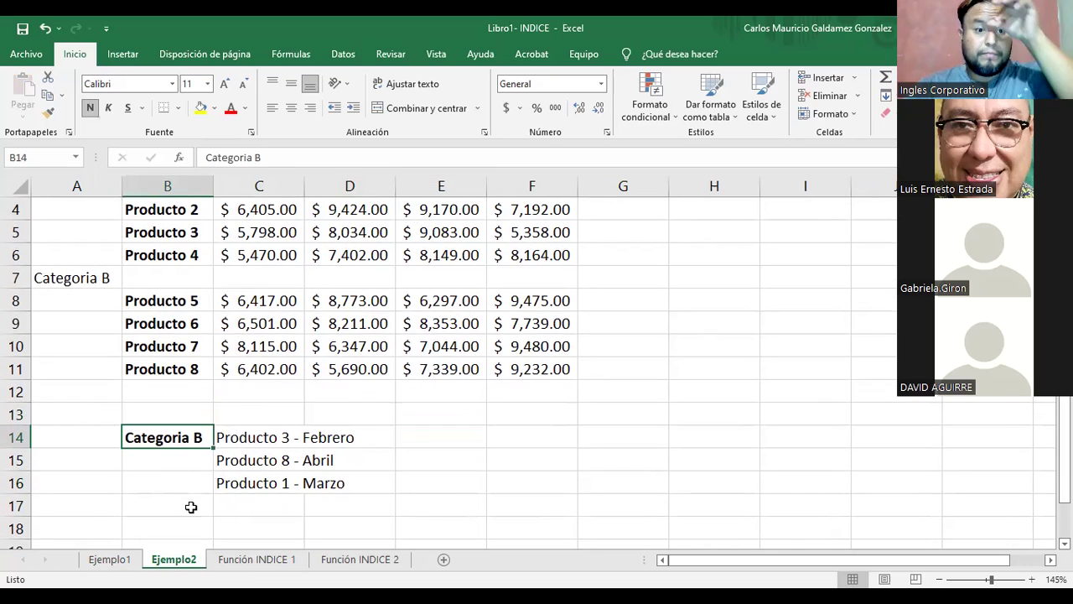
double_click(196, 437)
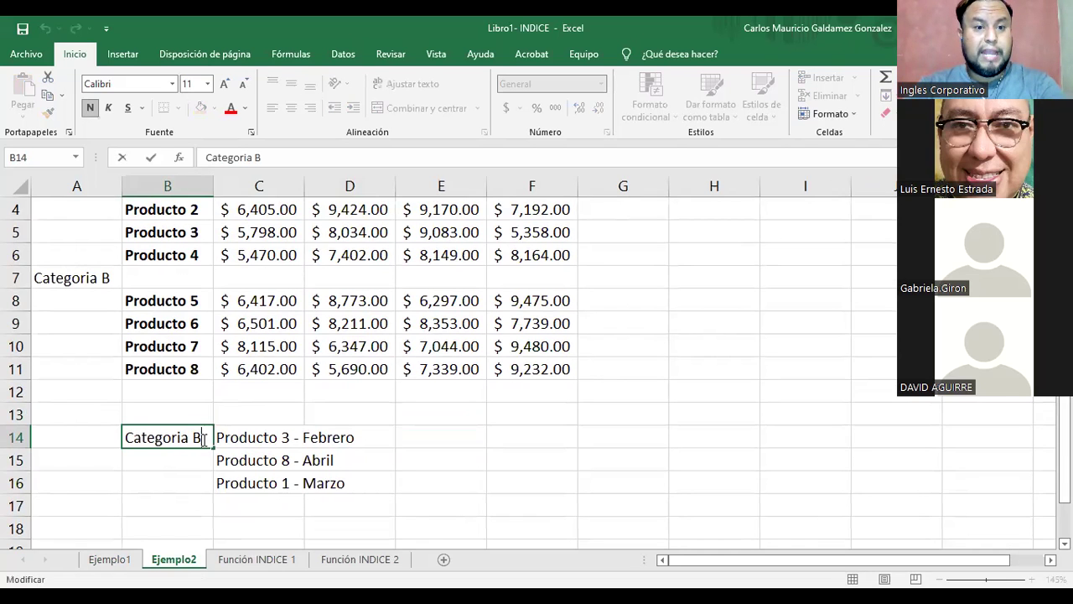
key("BackSpace")
type("A")
Step: Copy the product names Producto 1 to Producto 4 from B3:B6 over the Categoria B product names in B8:B11
scroll(256, 476, "up", 1)
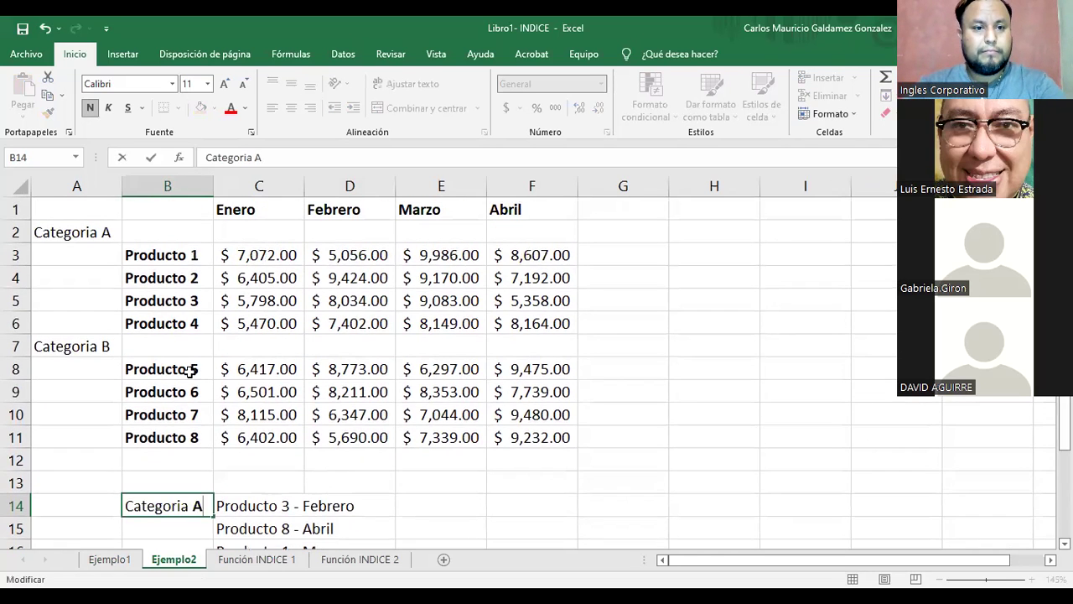
left_click_drag(161, 253, 161, 323)
key("ctrl+c")
left_click(161, 369)
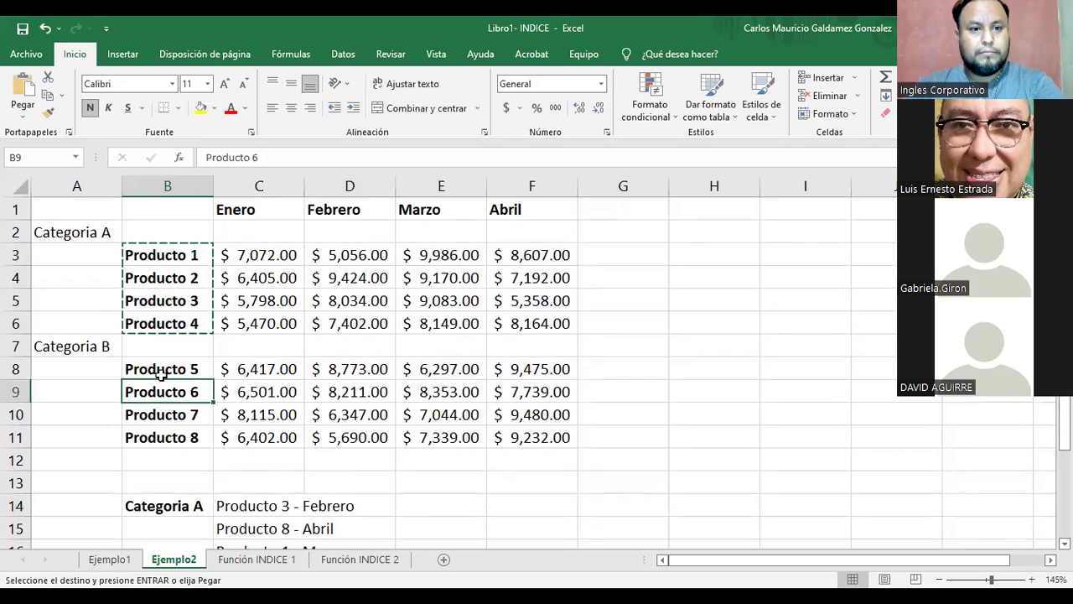
key("ctrl+v")
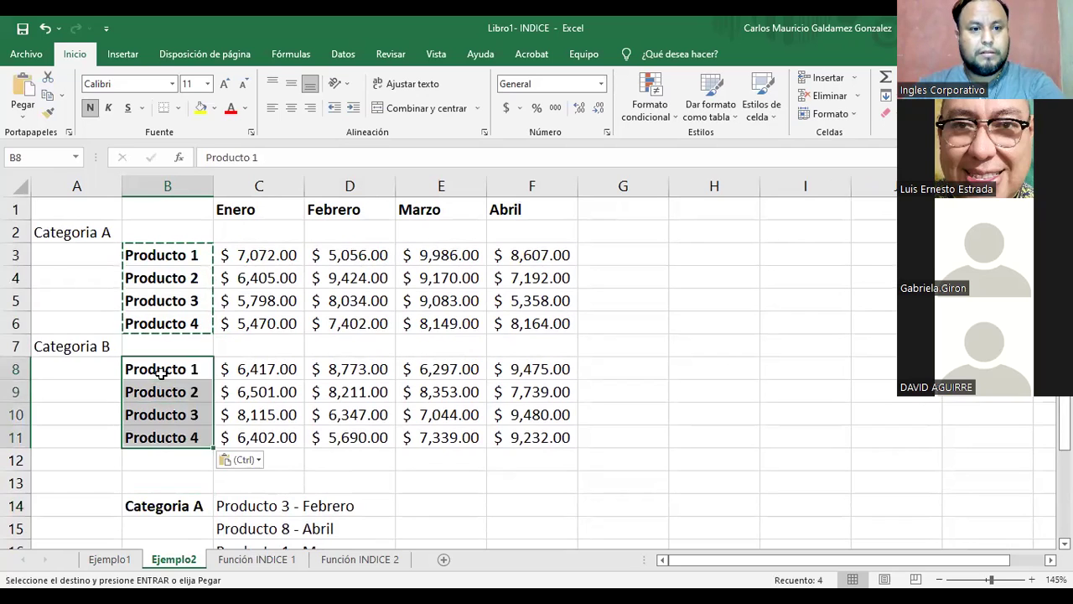
left_click(323, 459)
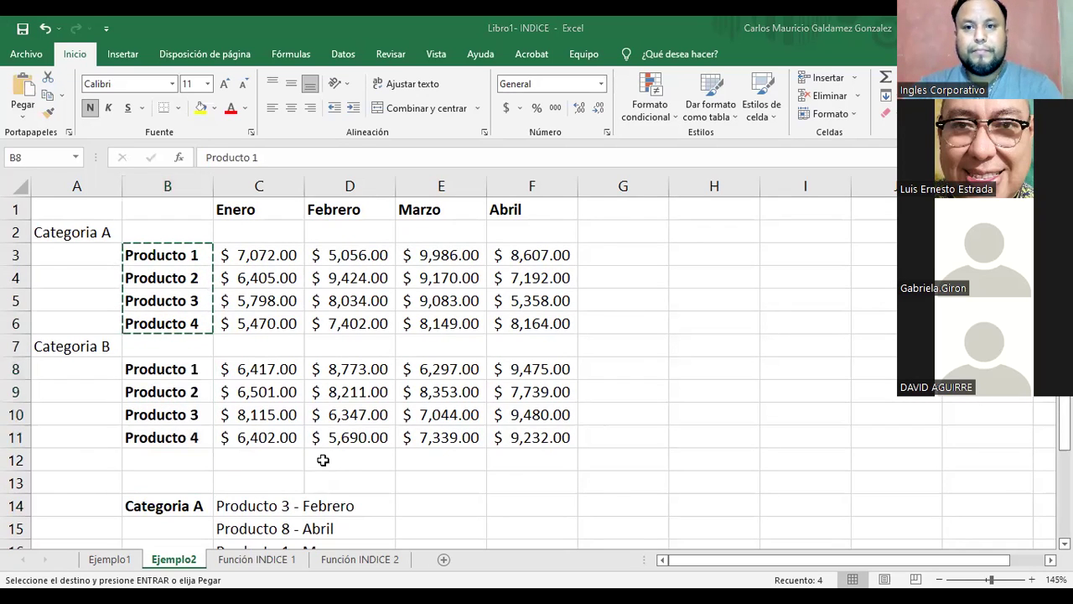
Step: Copy the example "Producto 3 - Febrero" from cell C14 into cell C17, below the list of examples
scroll(230, 419, "down", 2)
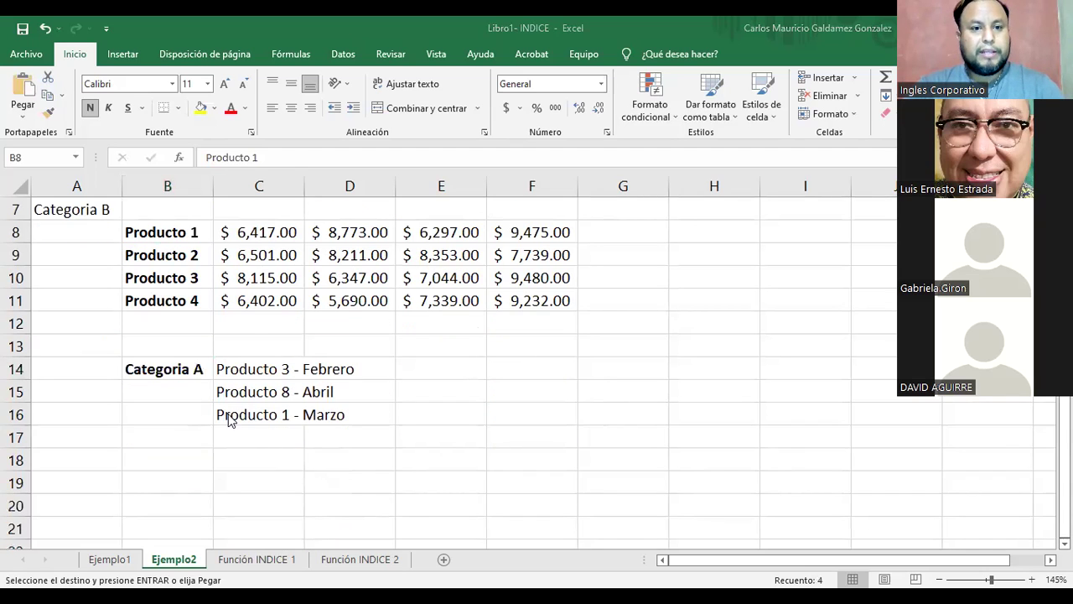
left_click(229, 417)
left_click(252, 371)
key("ctrl+c")
left_click(248, 437)
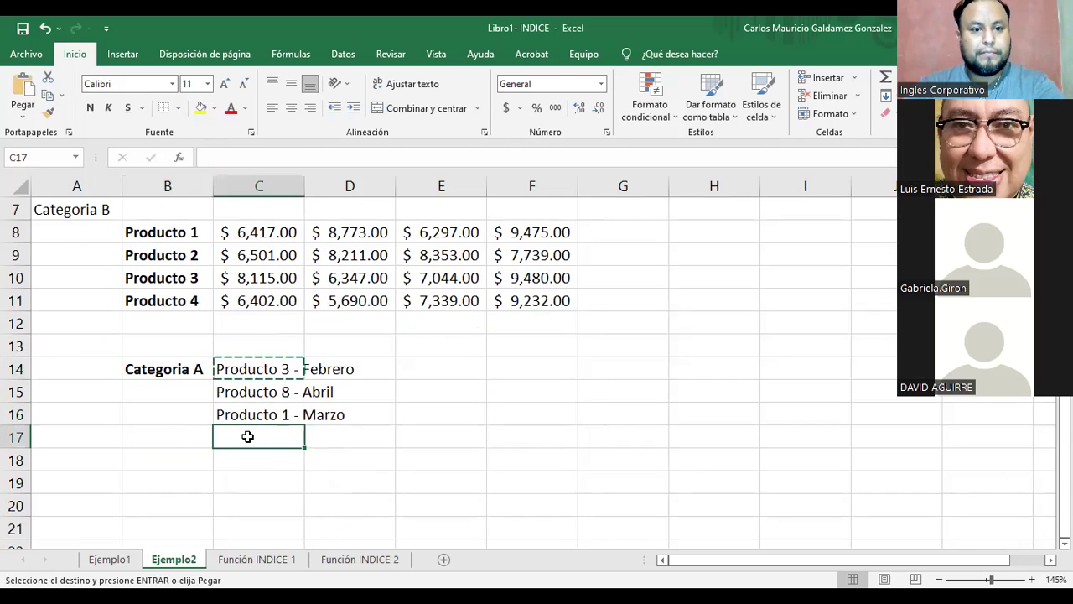
key("ctrl+v")
Step: Enter the label "Categoria B" in cell B16, beside "Producto 1 - Marzo"
double_click(157, 415)
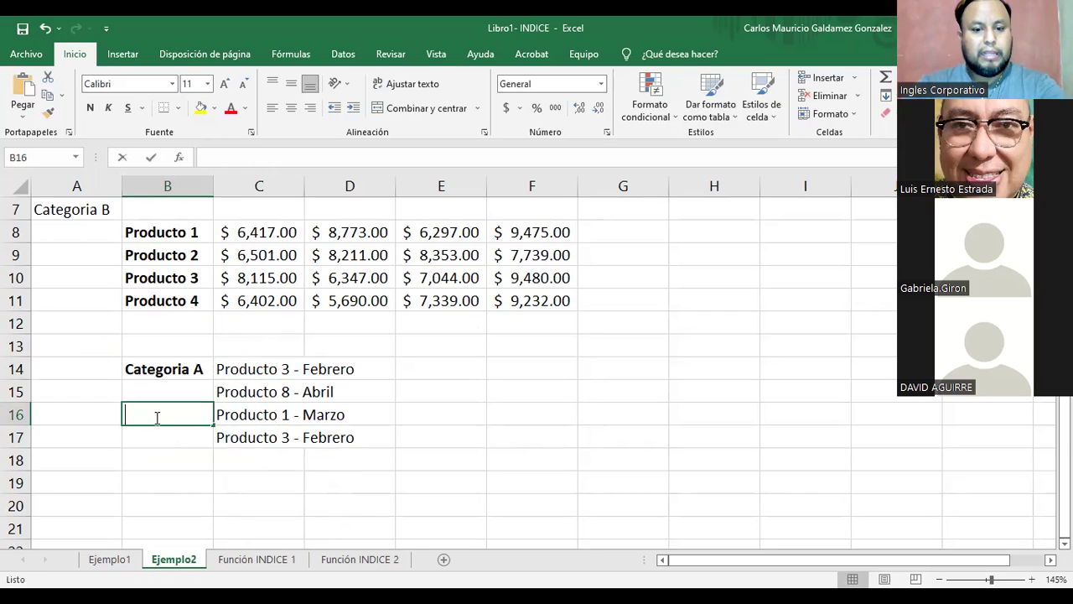
type("Categoria ")
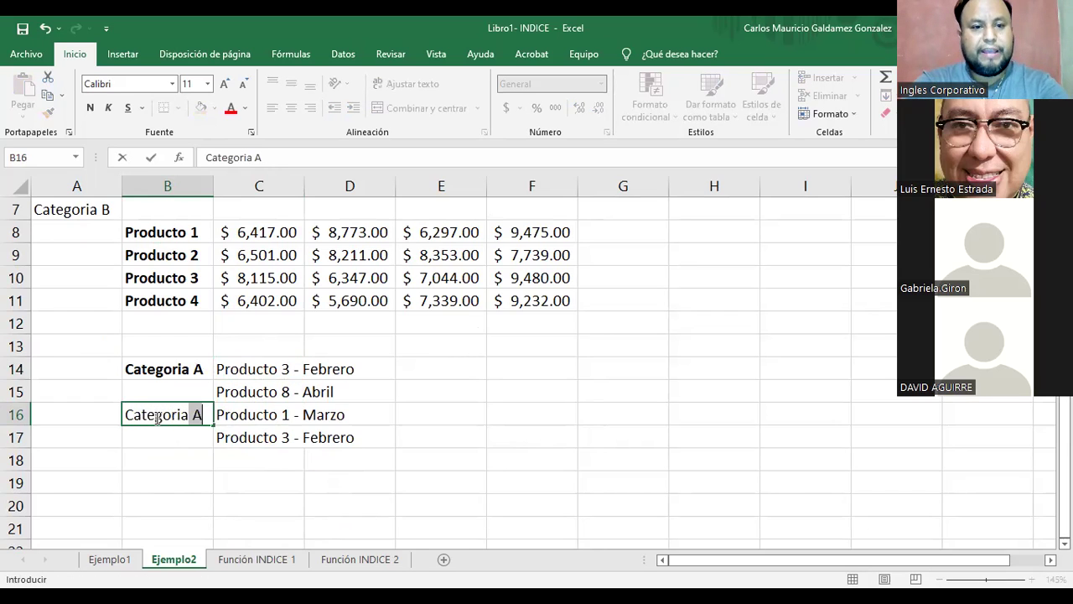
type("B")
key("Return")
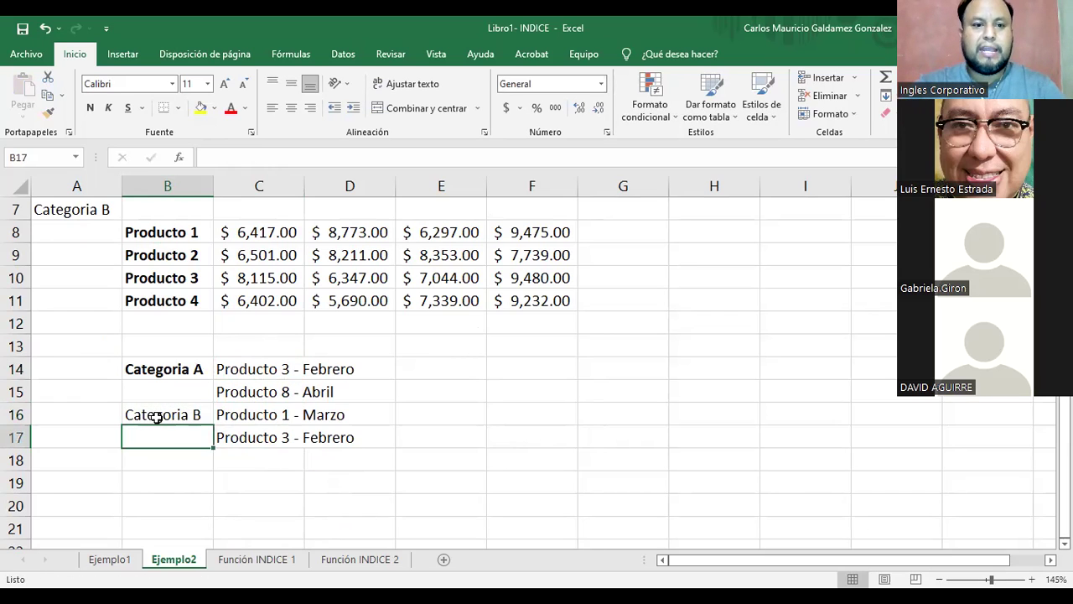
Step: Move the Categoria B example block B16:C17 one row down to B17:C18, separating it from the Categoria A examples
left_click_drag(211, 413, 265, 474)
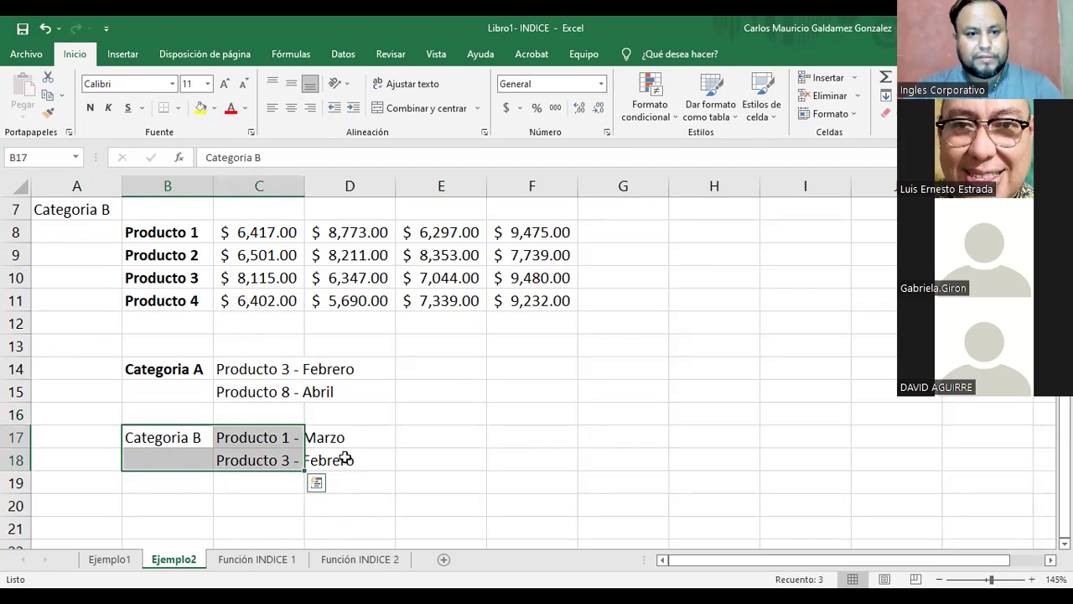
left_click(407, 431)
scroll(409, 433, "up", 2)
scroll(419, 434, "down", 1)
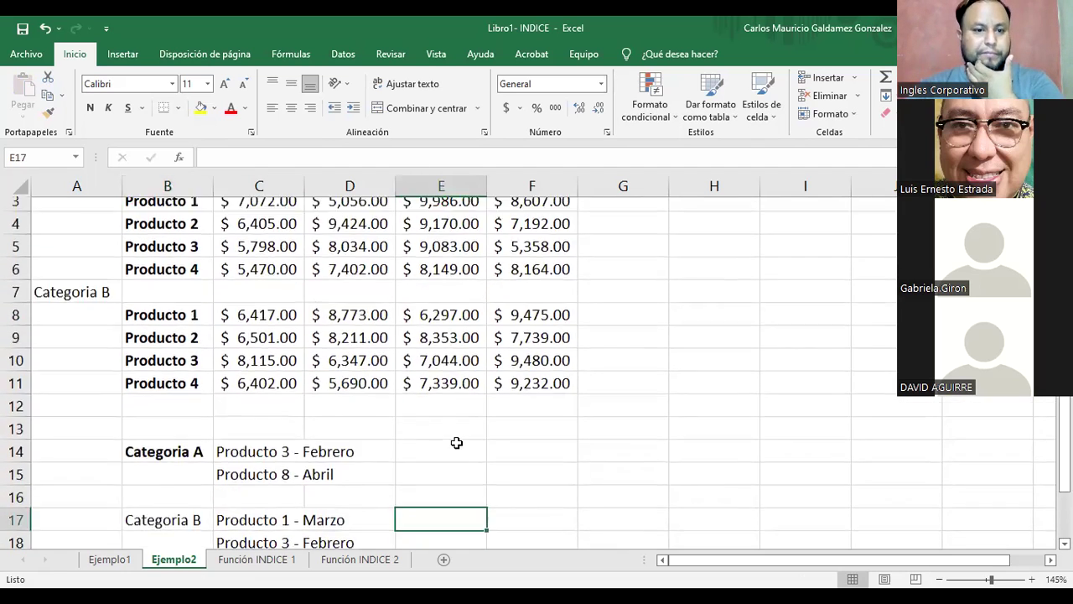
scroll(463, 451, "down", 1)
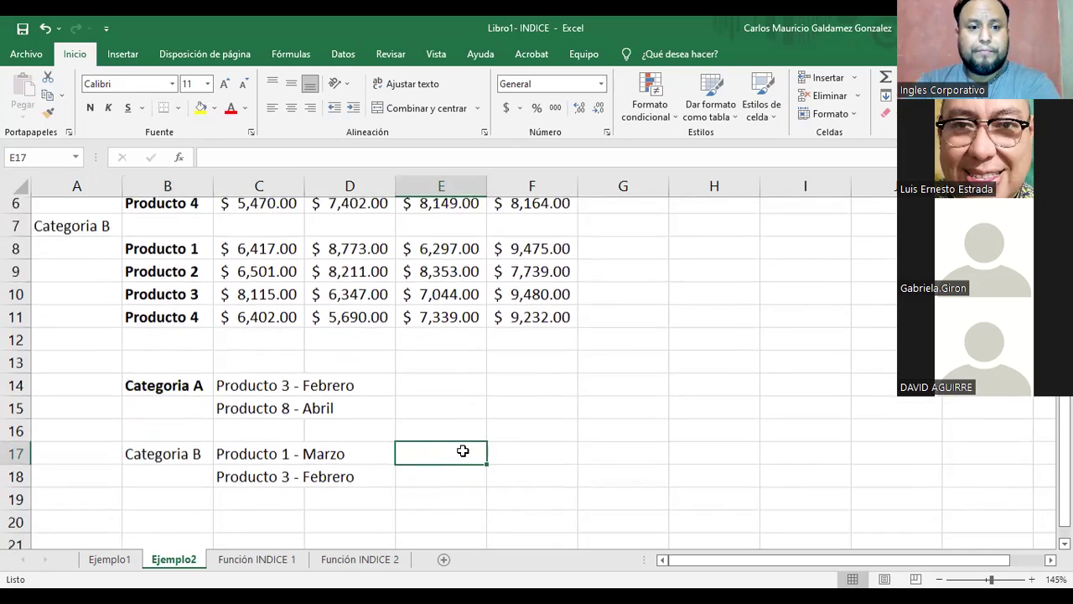
Step: Begin an INDICE formula in E14 for Producto 3 - Febrero, with the parenthesised areas C3:F6 and C8:F11 as its reference
left_click(252, 367)
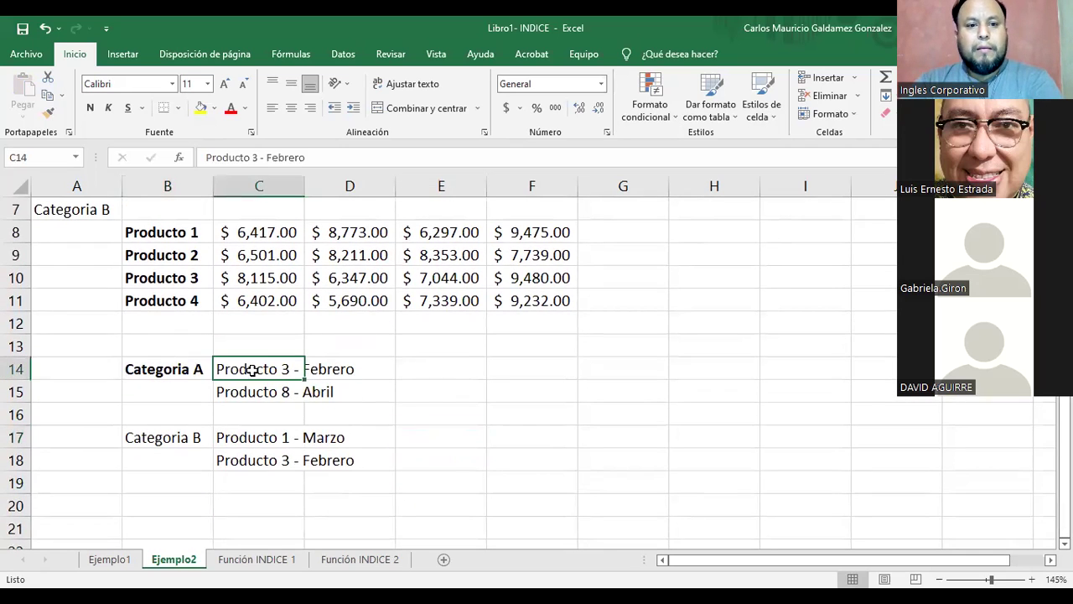
left_click(439, 365)
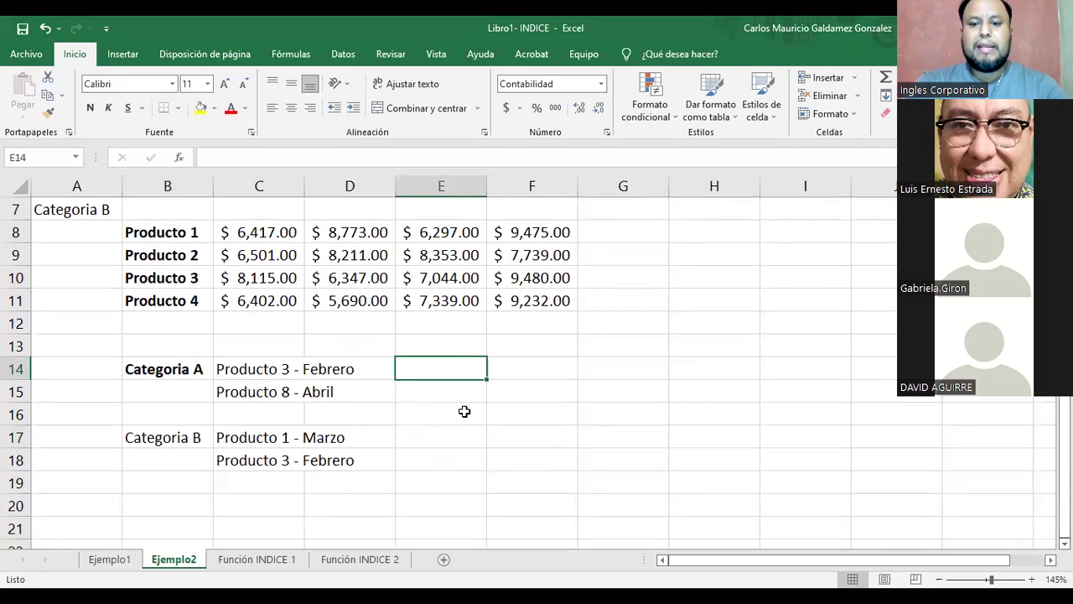
type("=")
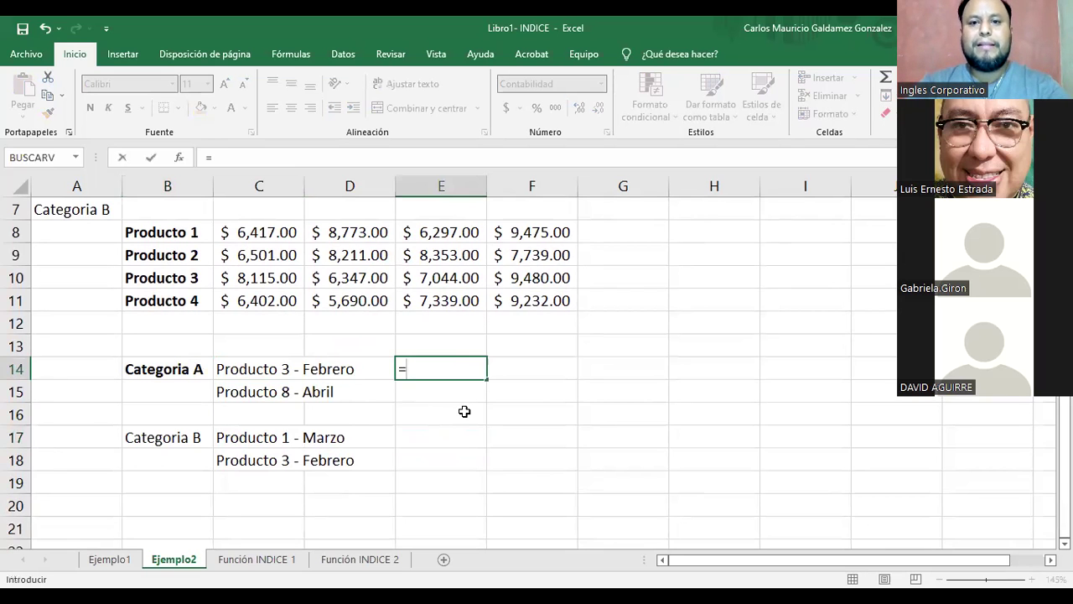
scroll(464, 411, "up", 2)
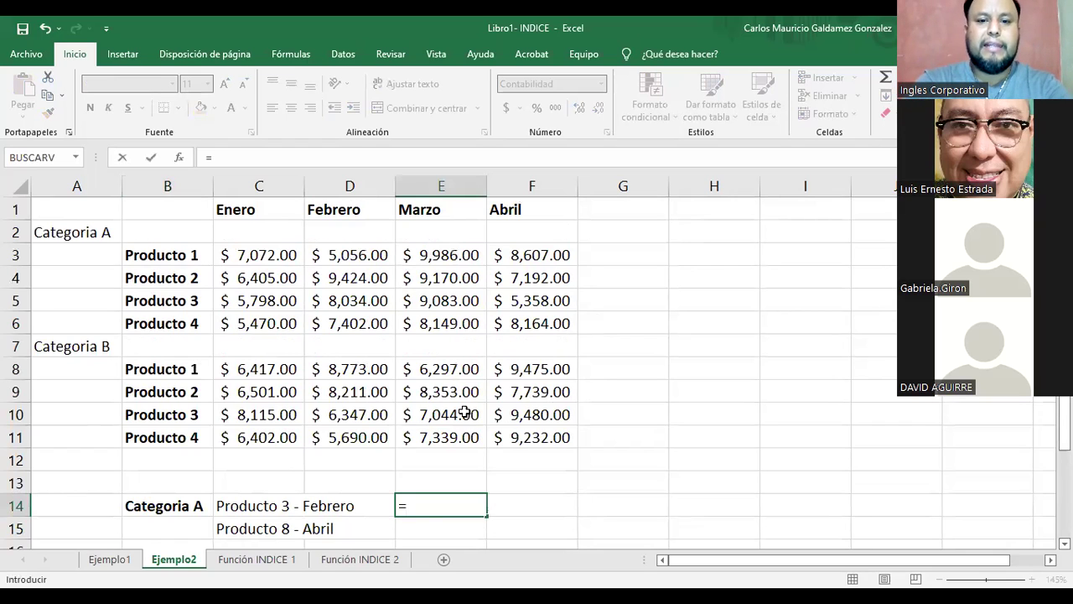
type("INDICE(")
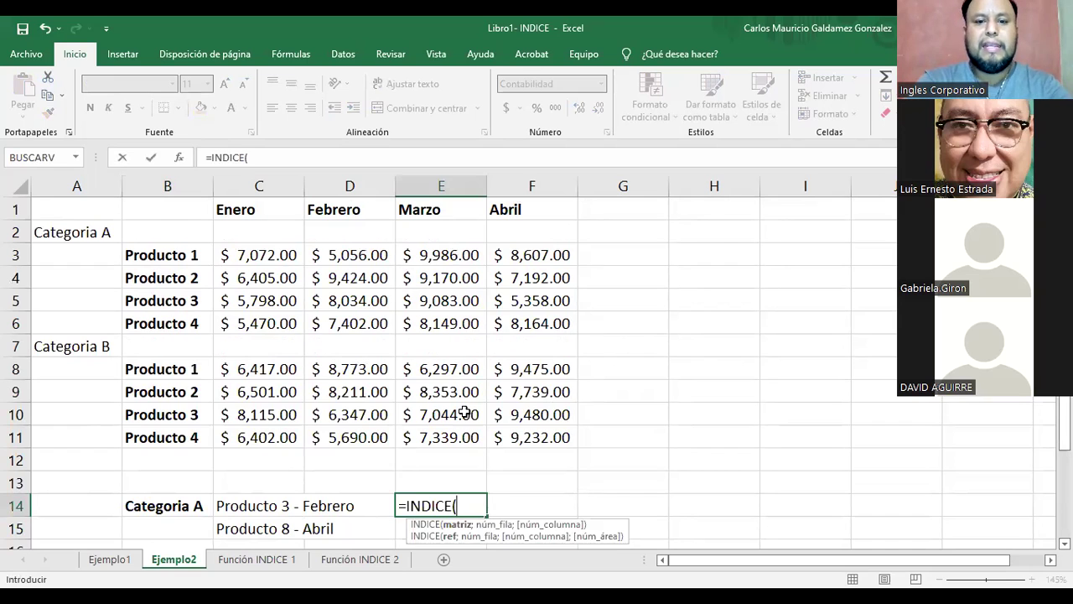
type(")")
key("BackSpace")
type("(")
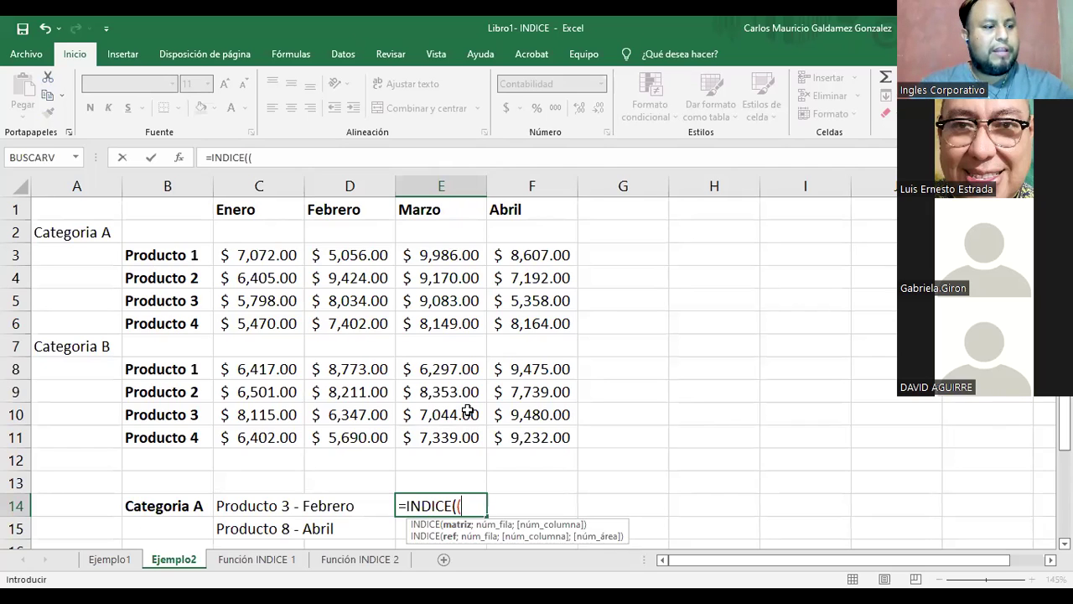
left_click(266, 258)
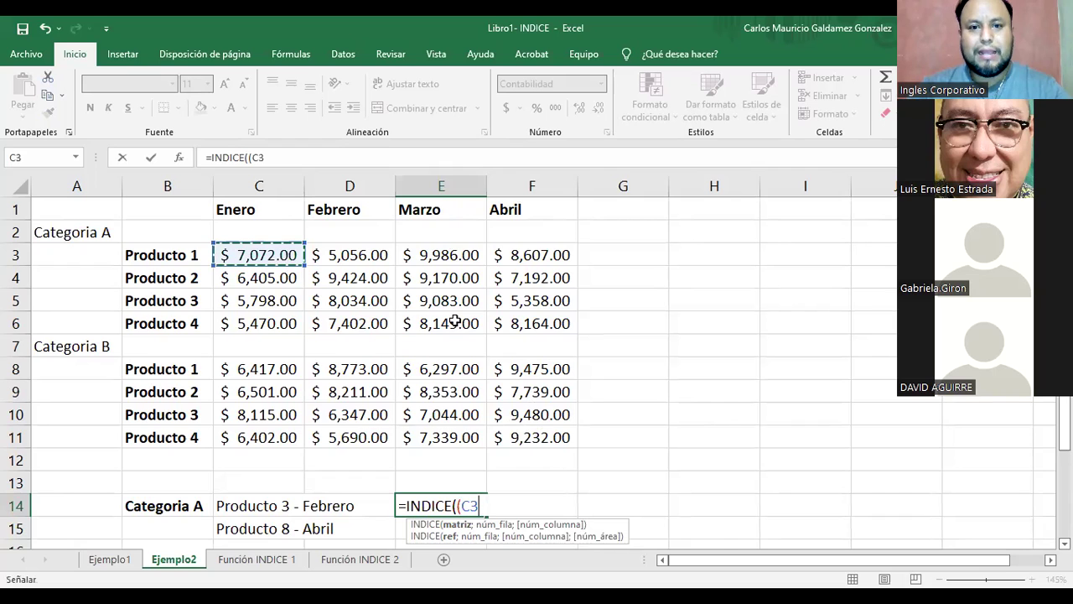
left_click(511, 325, "shift")
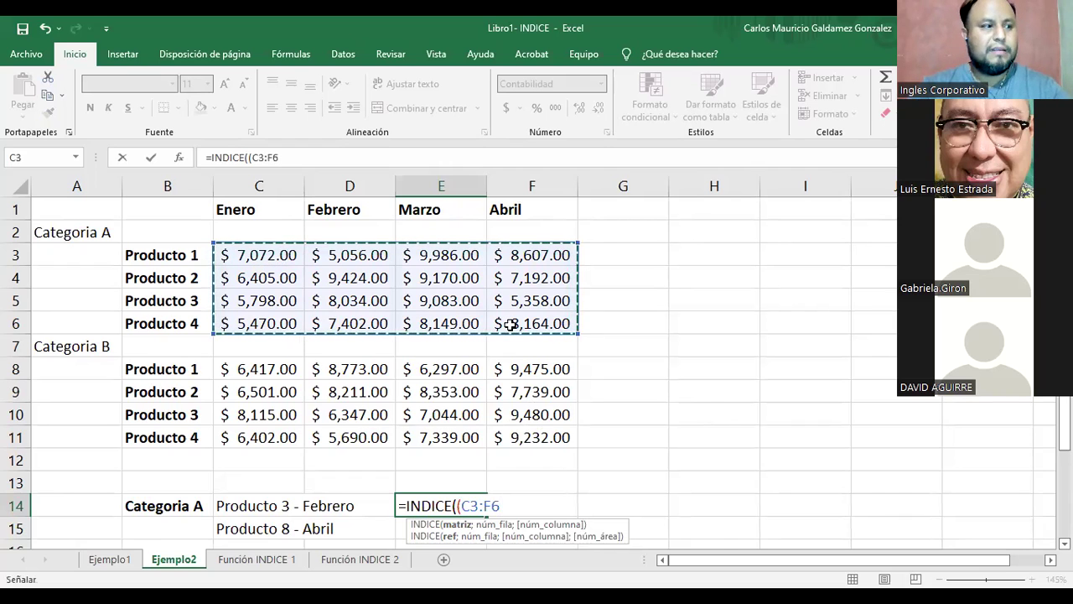
type(";")
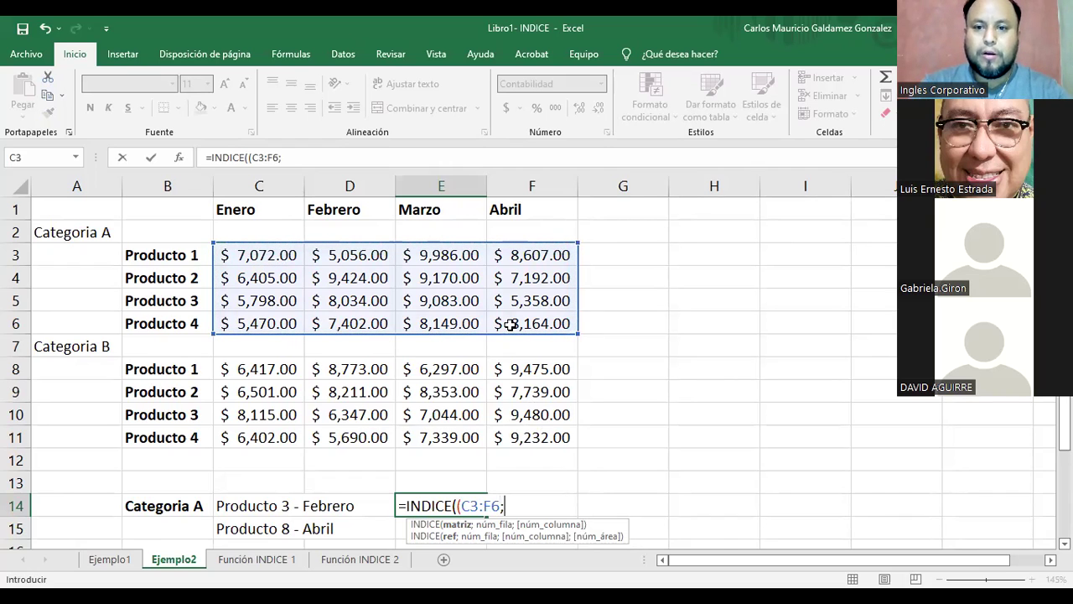
left_click(282, 371)
left_click(523, 438, "shift")
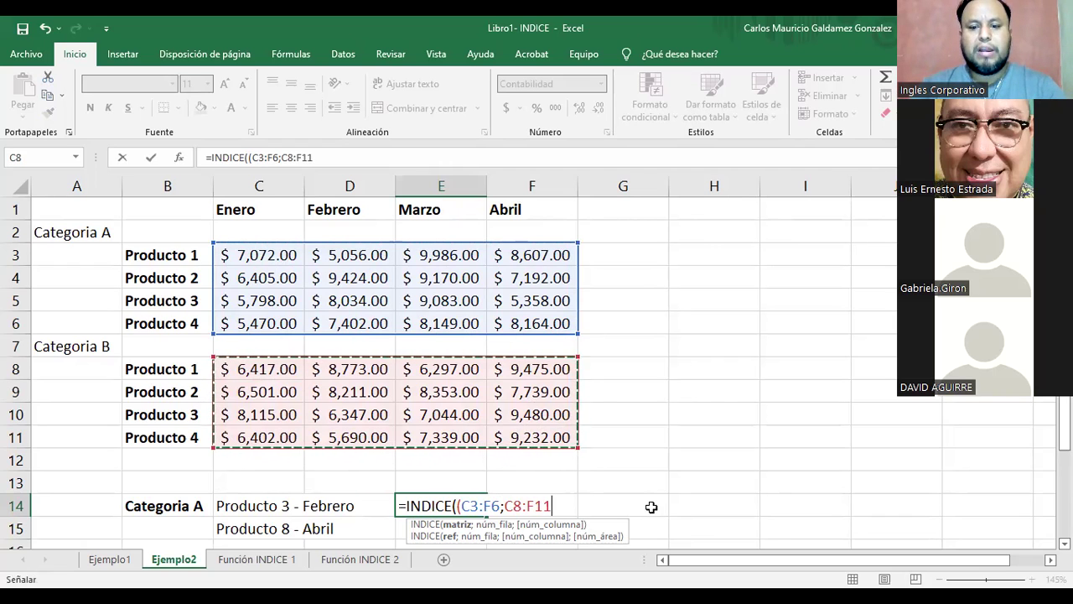
type(")")
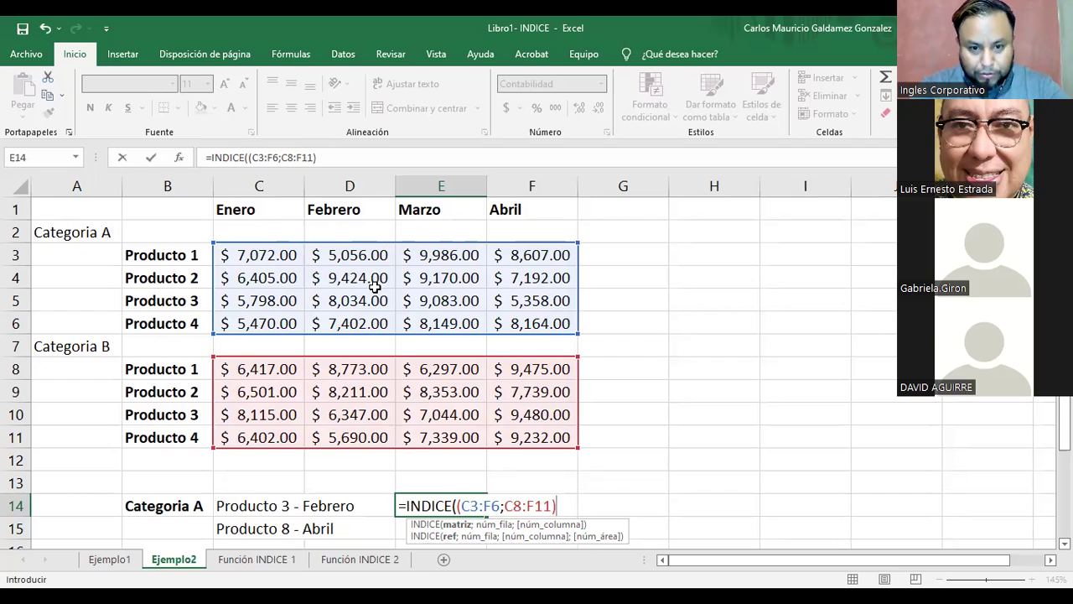
Step: Complete the INDICE formula in E14 with row number 3, column number 2 and area number 1
type(";")
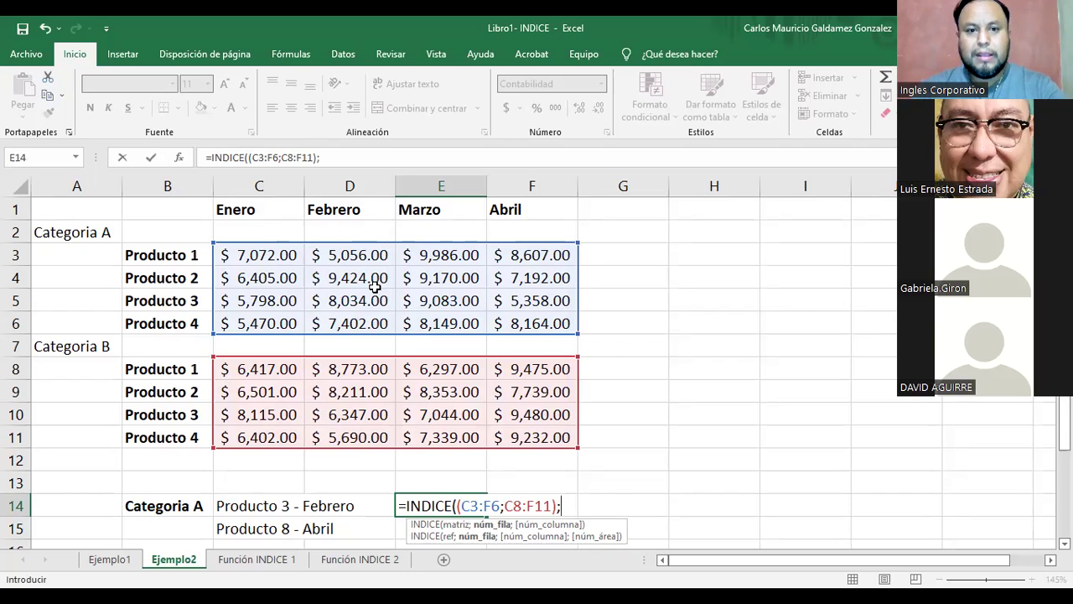
type("3;")
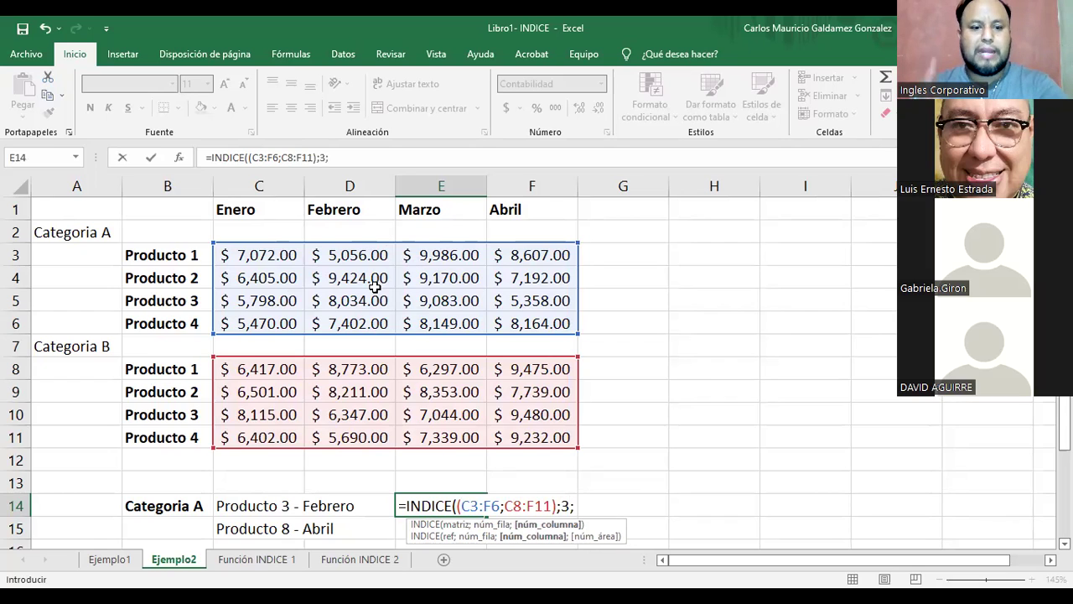
type("2")
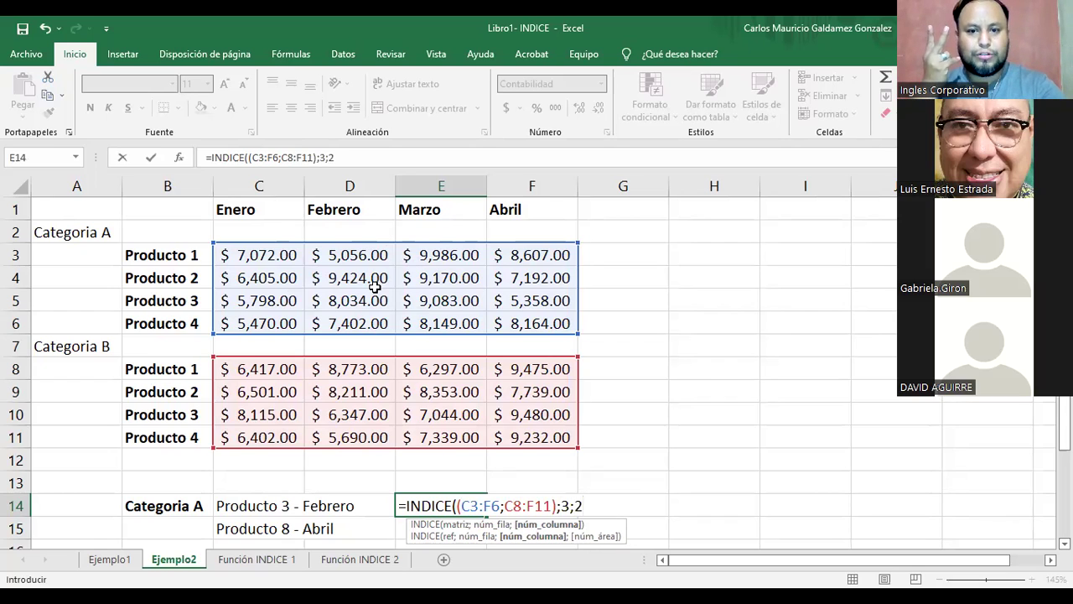
type(";")
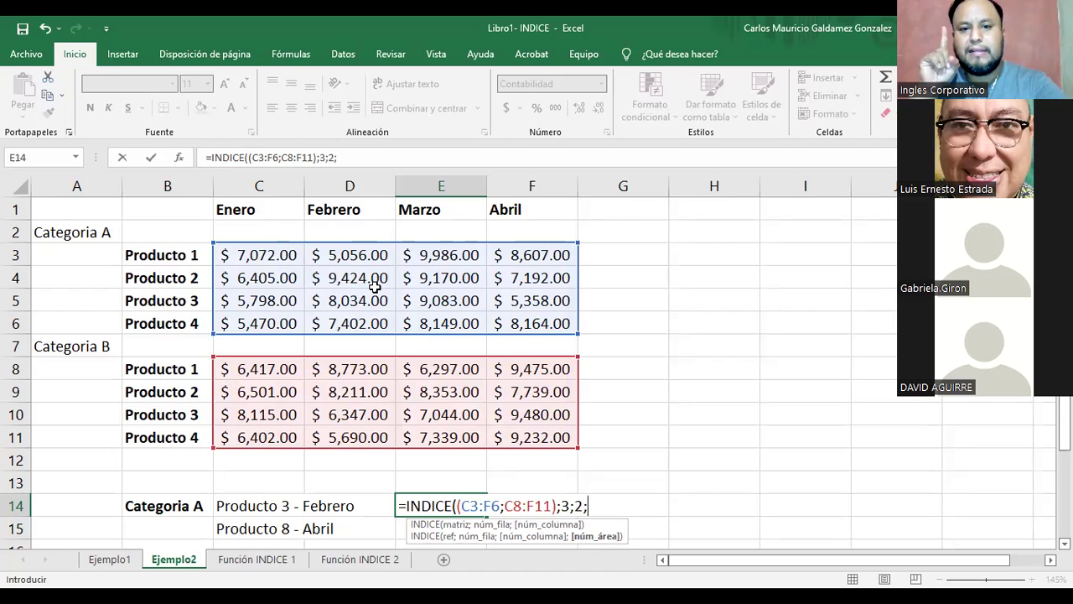
type("1")
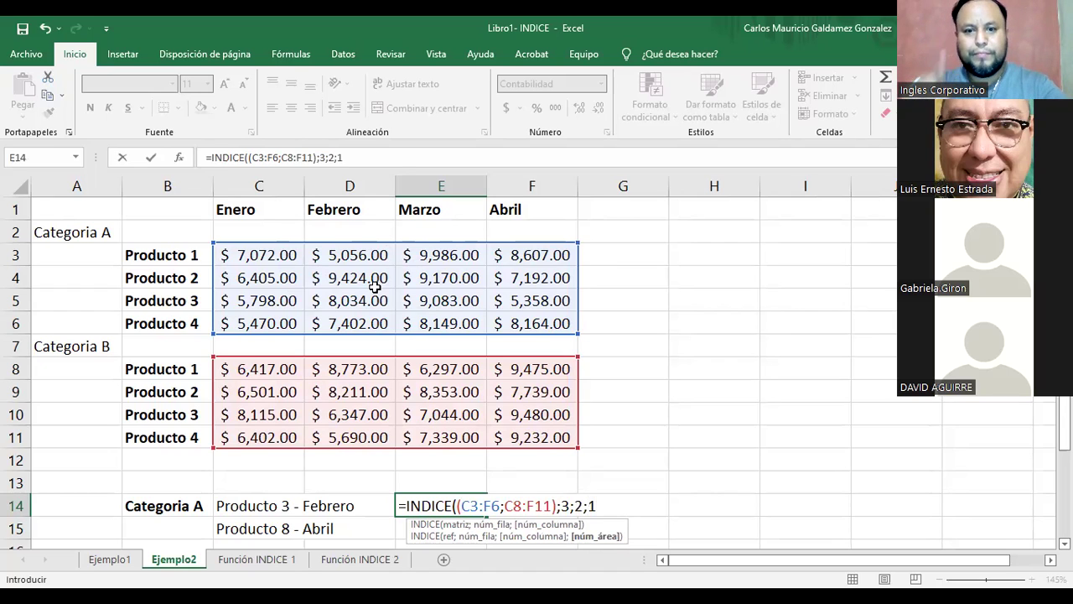
type(")")
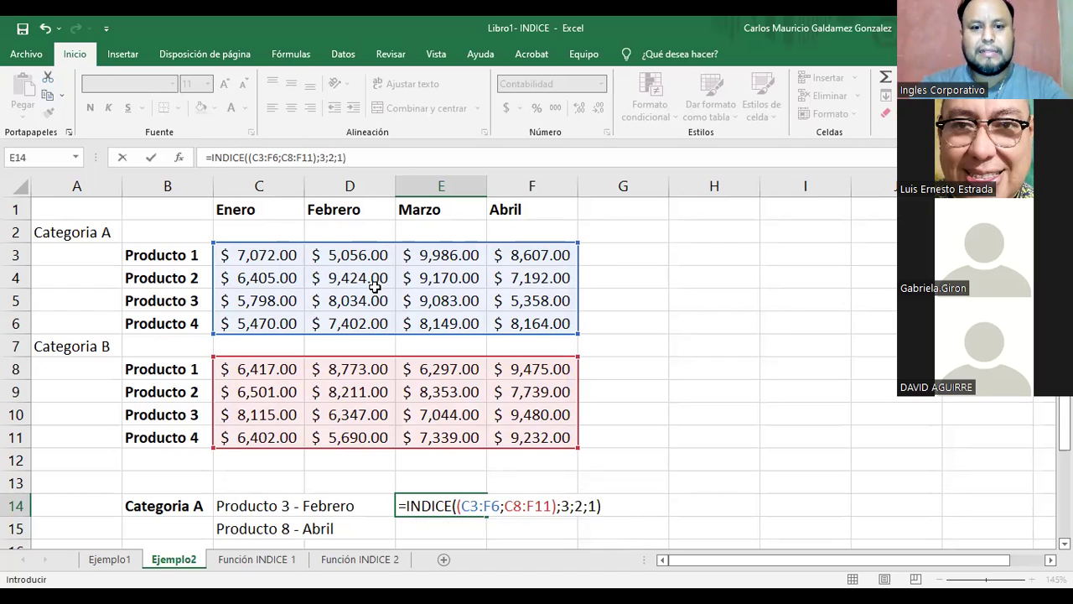
key("Return")
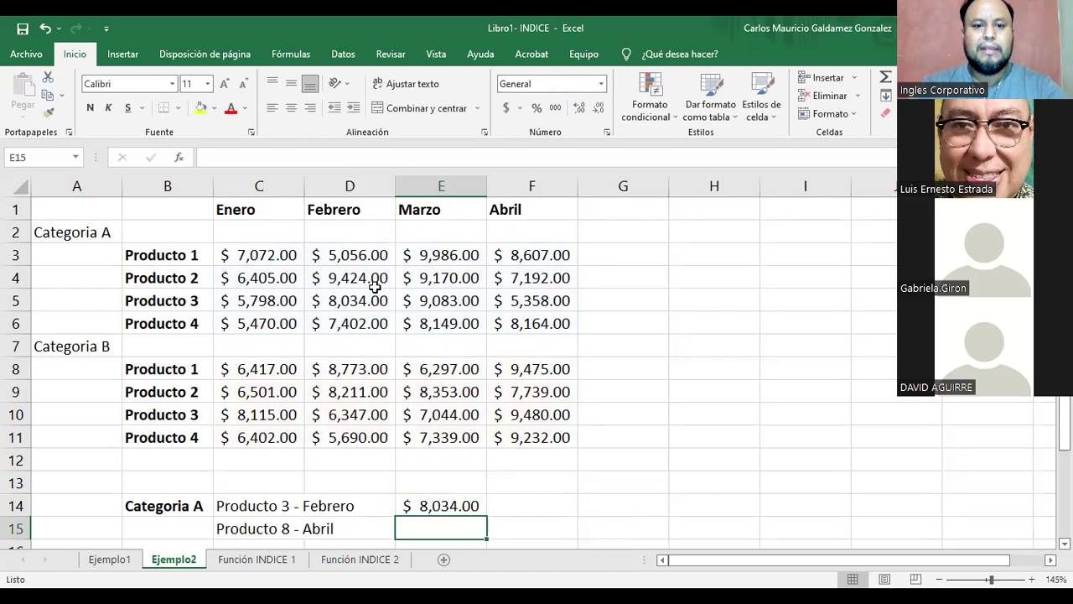
Step: Highlight the Categoria A value for Producto 3 in Febrero, cell D5, with yellow fill
left_click(425, 507)
left_click(336, 302)
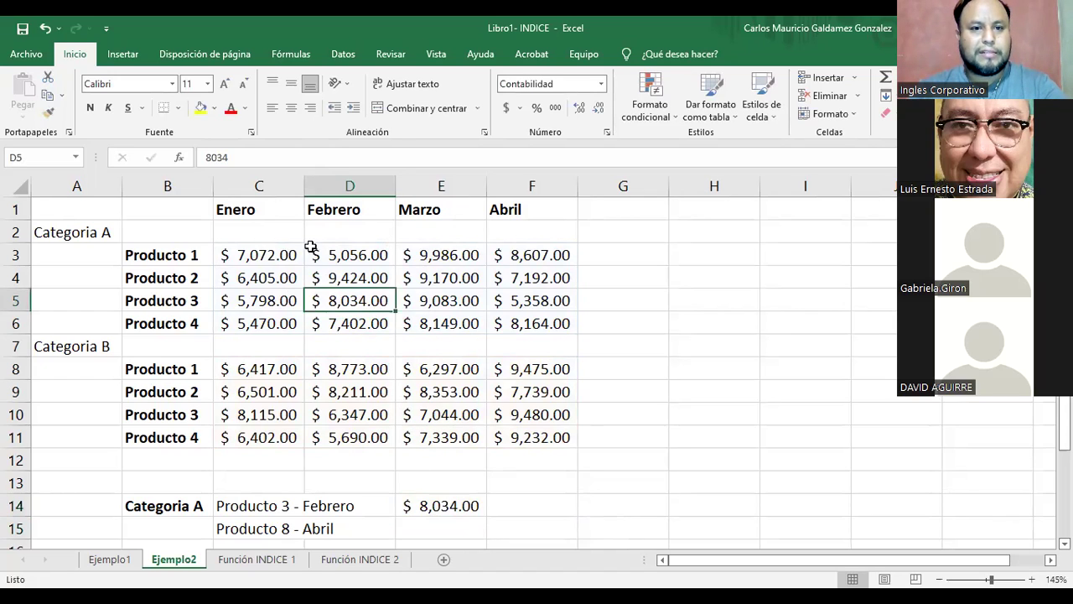
left_click(201, 107)
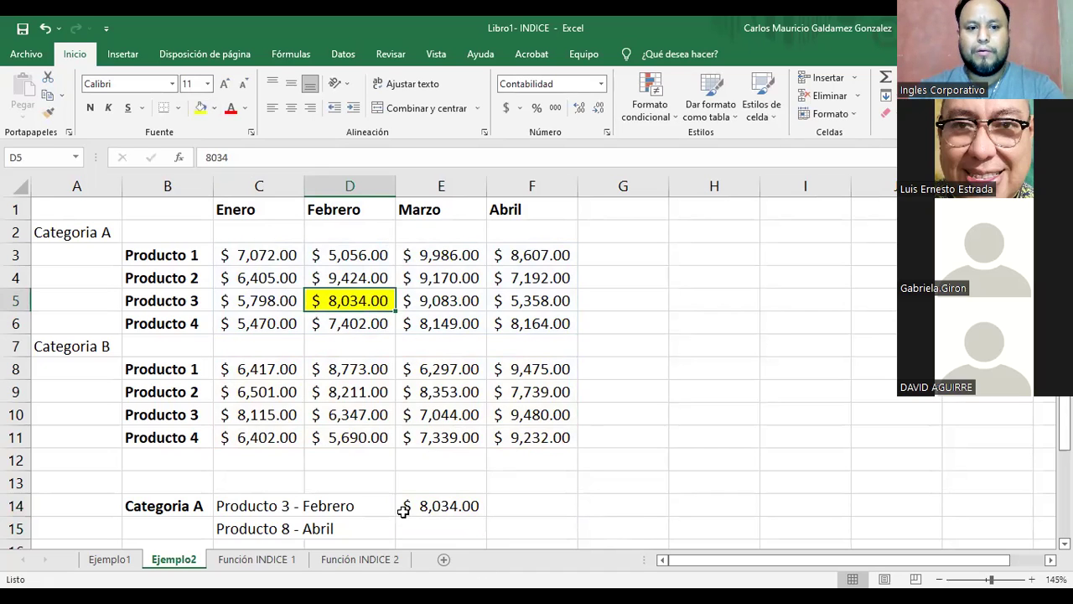
Step: Change the second Categoria A example in cell C15 to "Producto 4 - Abril"
left_click(248, 534)
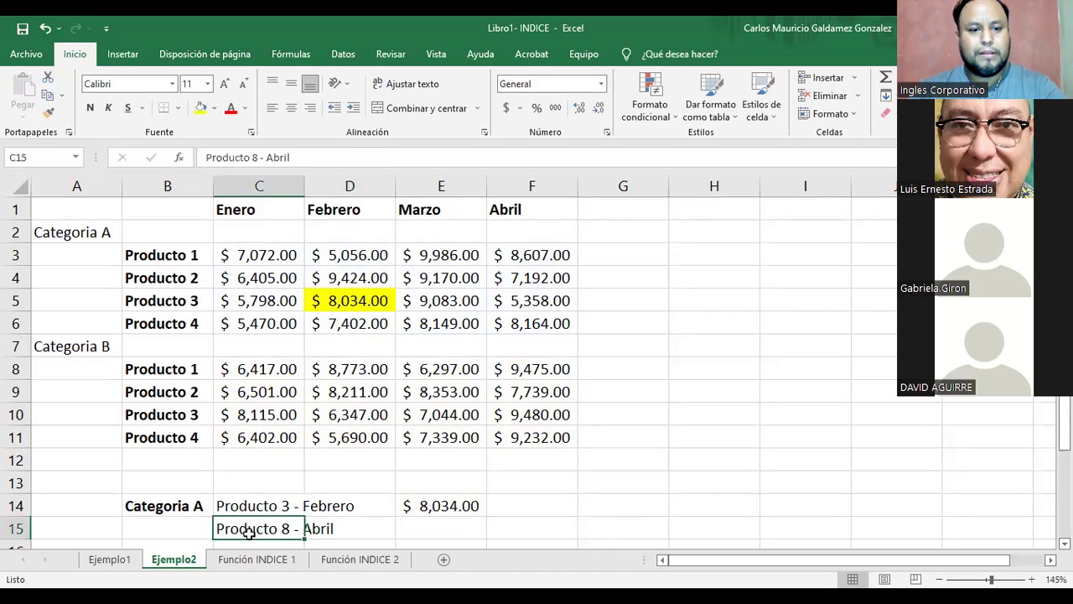
double_click(249, 533)
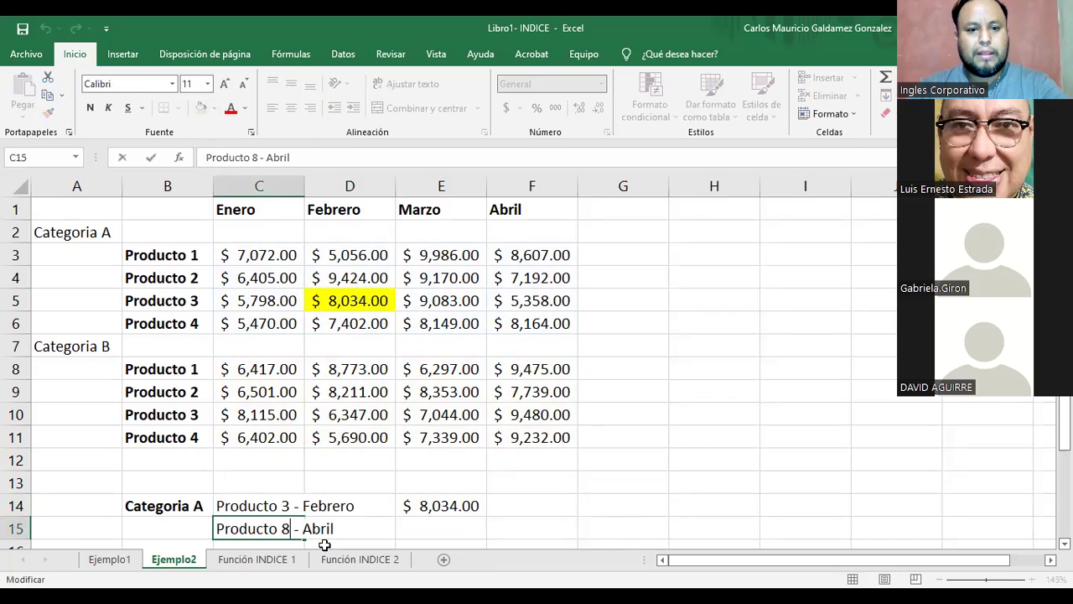
key("BackSpace")
type("4")
key("Return")
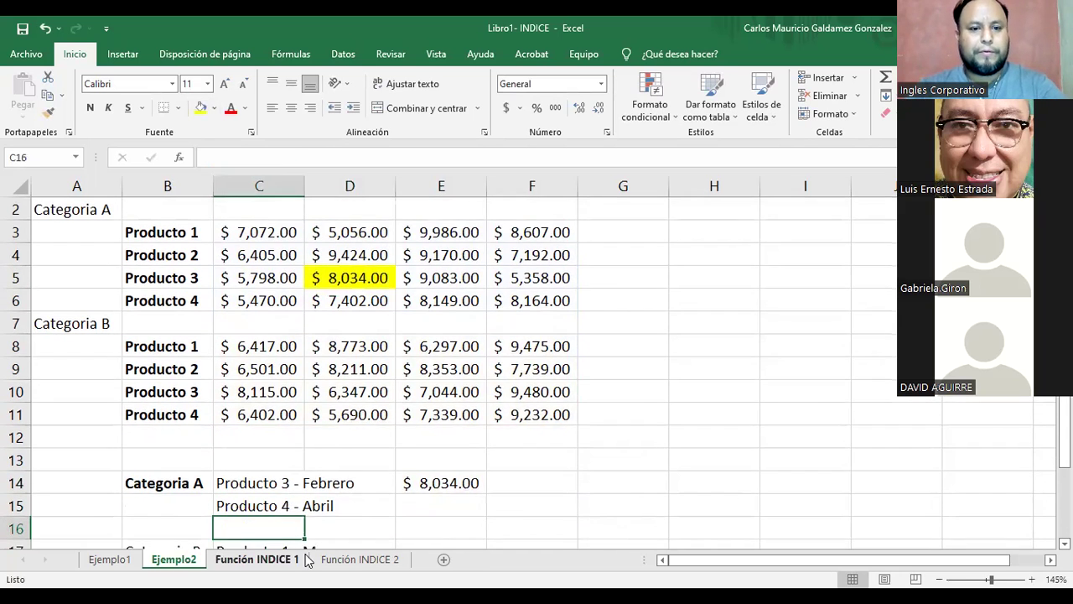
Step: Begin an INDICE formula in E15 for Producto 4 - Abril, with the parenthesised areas C3:F6 and C8:F11 as its reference
scroll(285, 502, "down", 2)
scroll(348, 445, "up", 2)
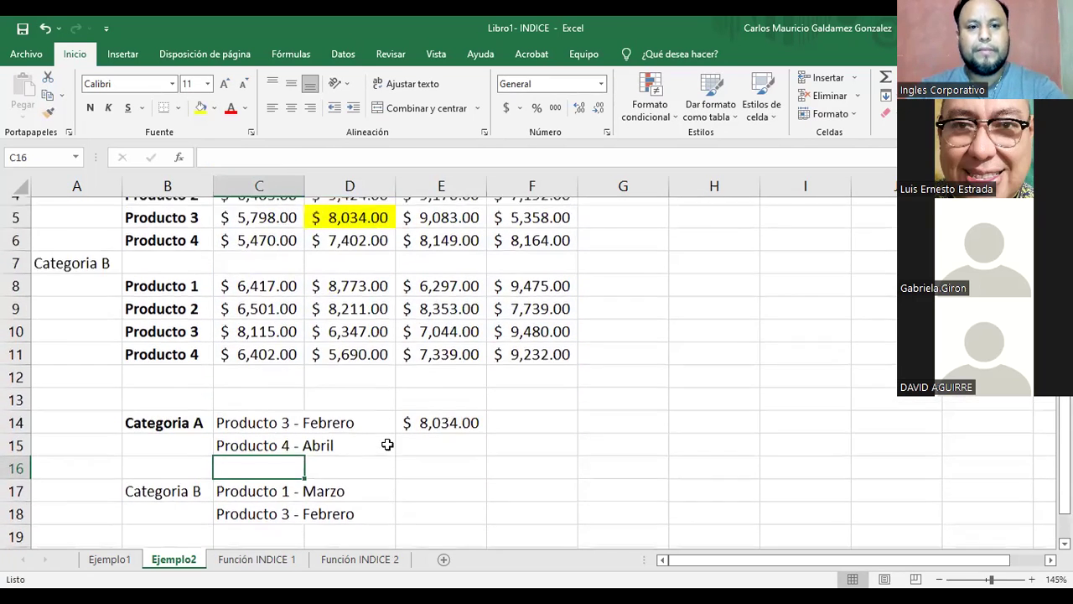
left_click(441, 506)
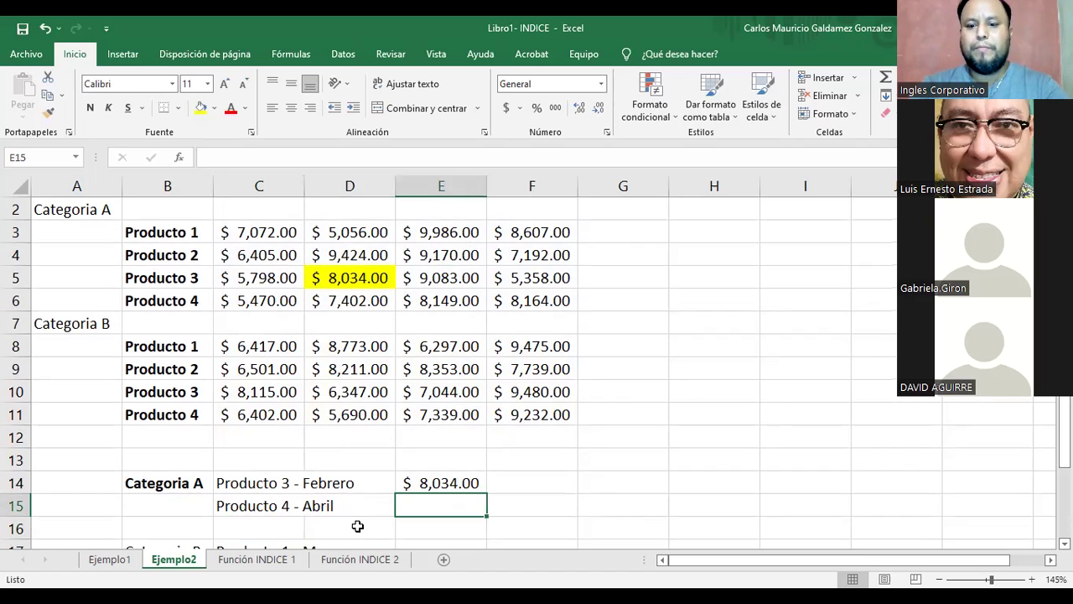
type("=")
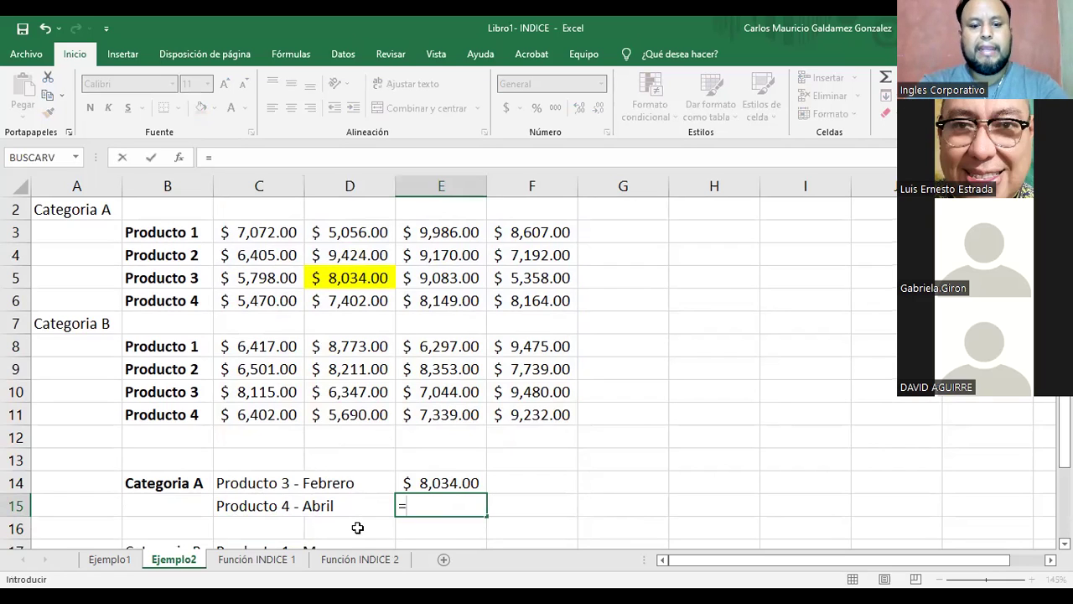
type("INDICE((")
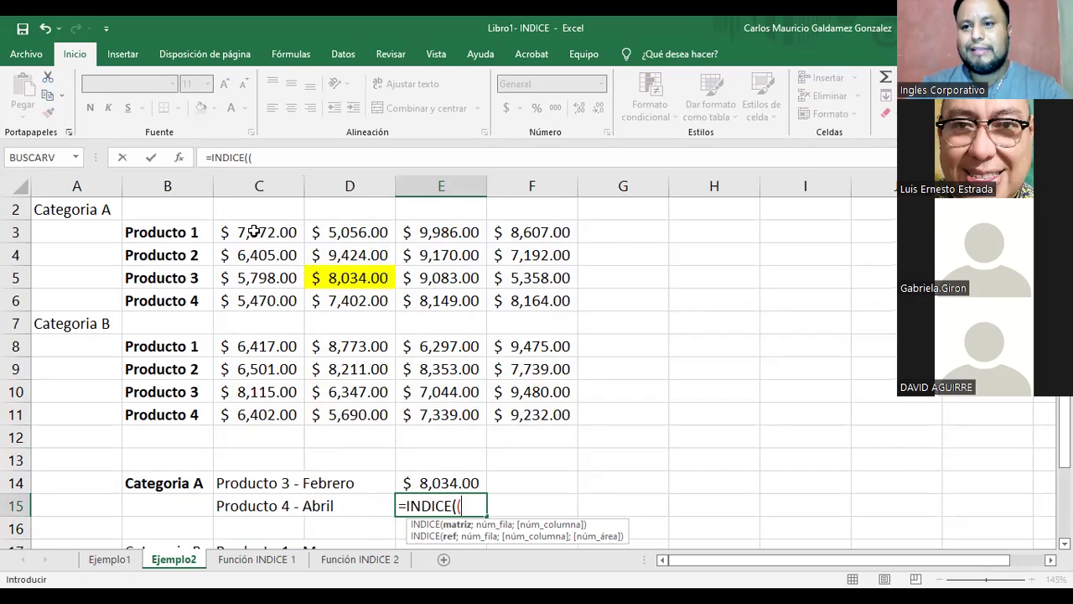
left_click_drag(254, 231, 498, 300)
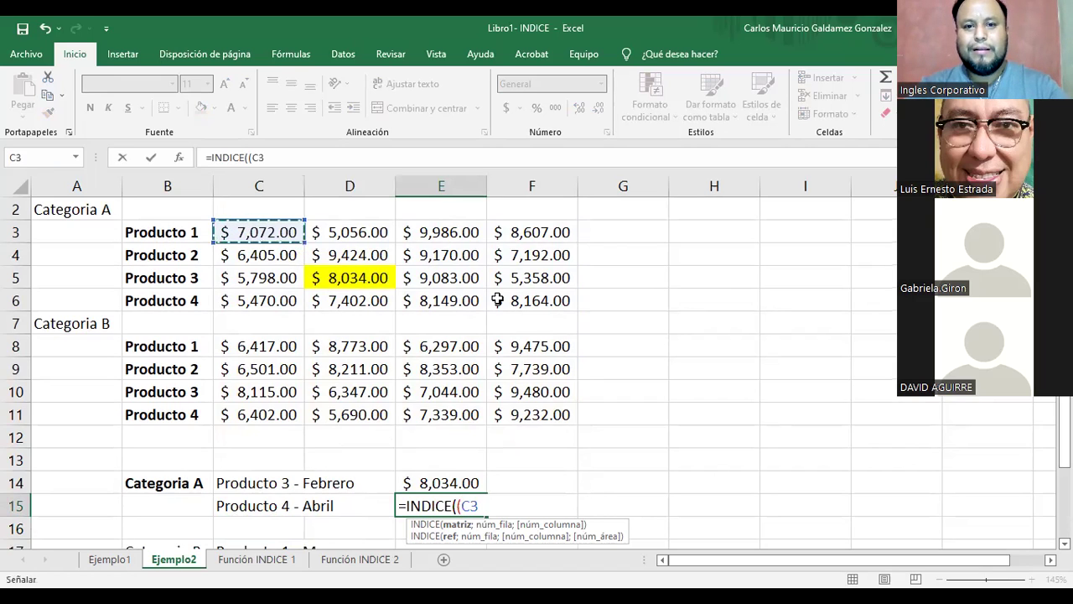
type(";")
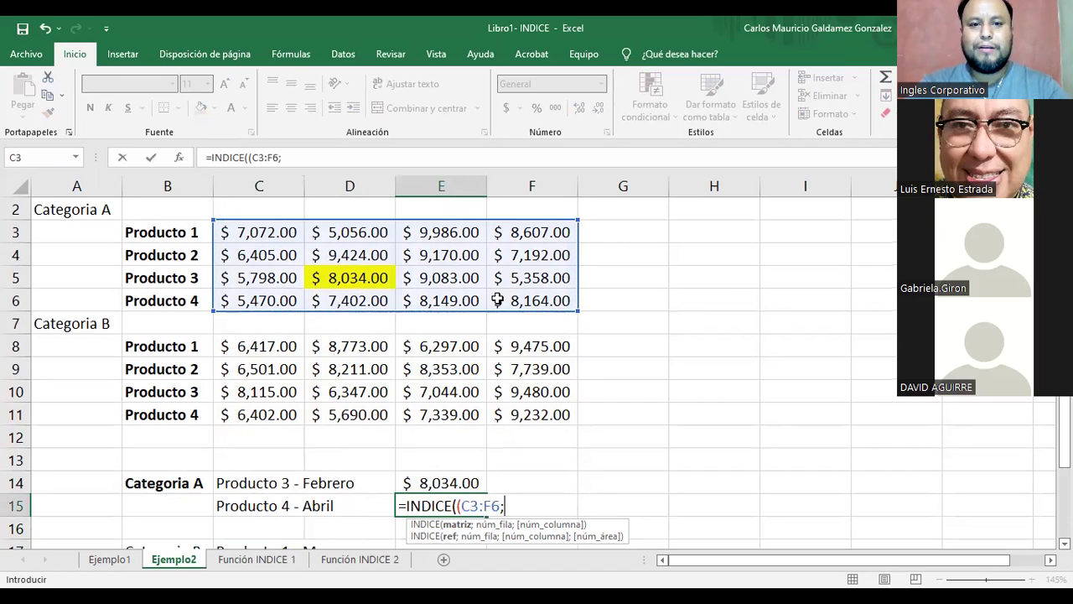
left_click(283, 352)
left_click_drag(499, 408, 503, 411)
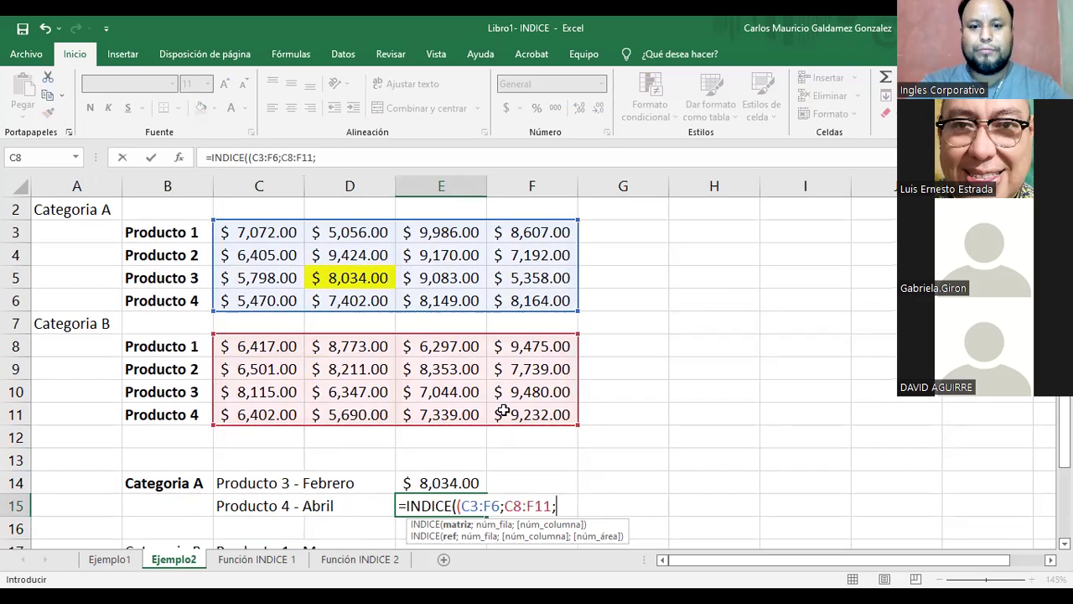
type(")")
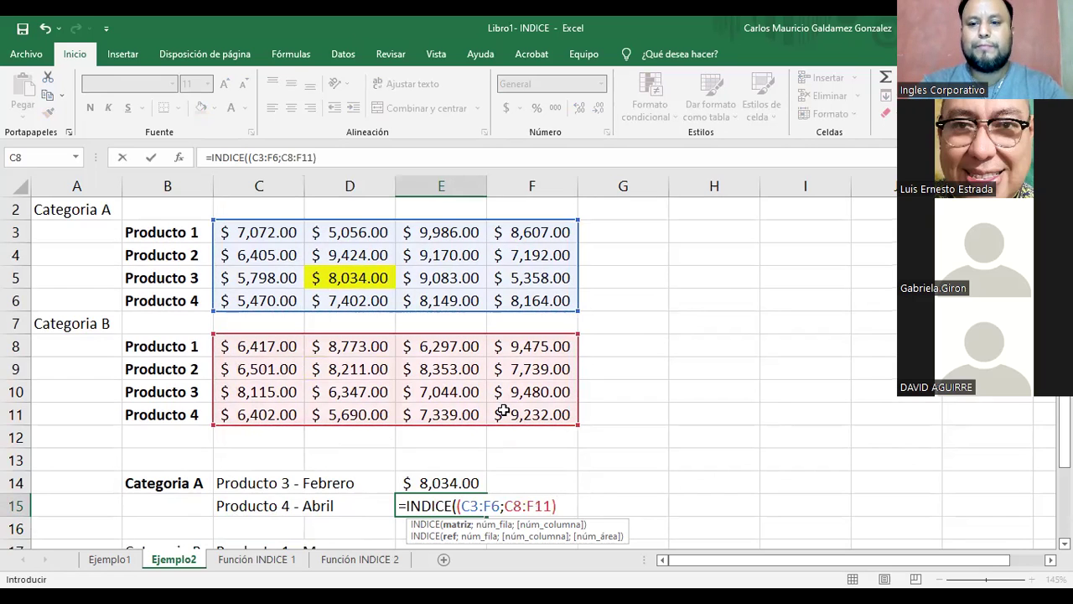
Step: Complete the INDICE formula in E15 with row number 4, column number 4 and area number 1, and apply the accounting format to the cell
type(";")
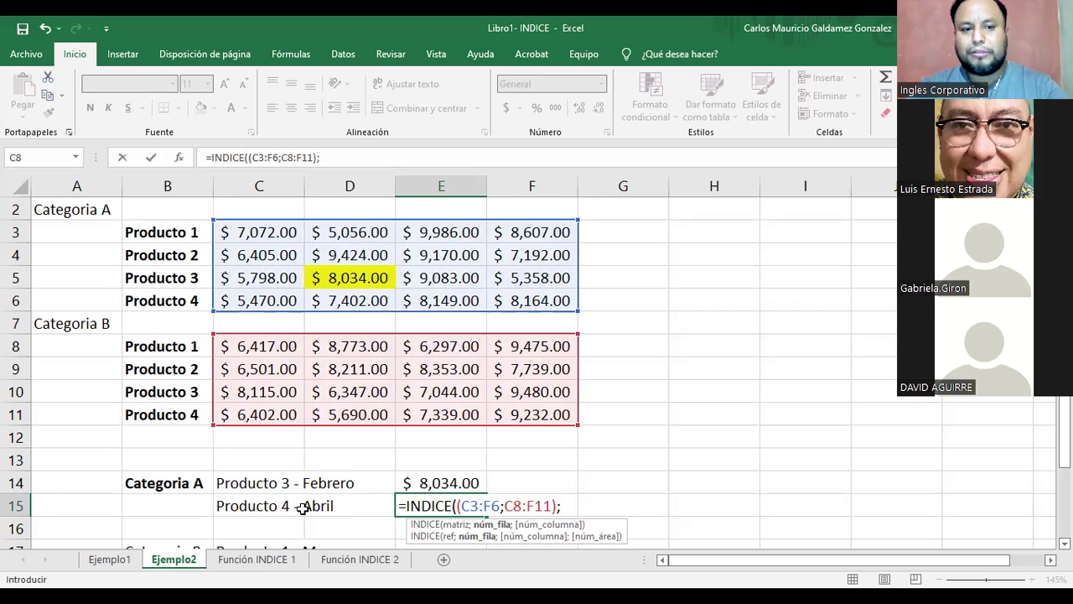
type("4,")
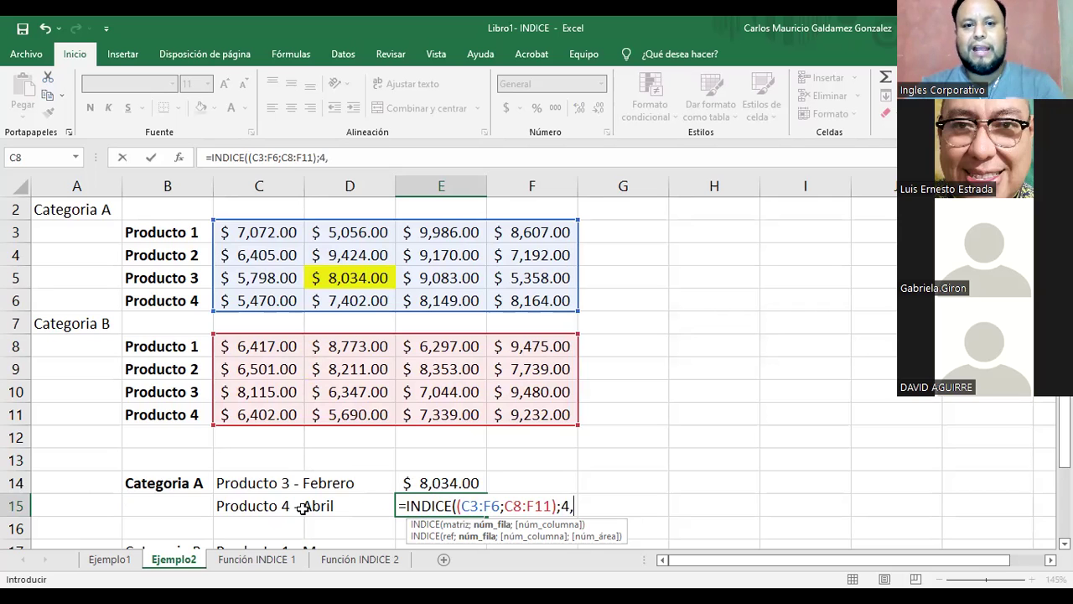
scroll(337, 449, "up", 1)
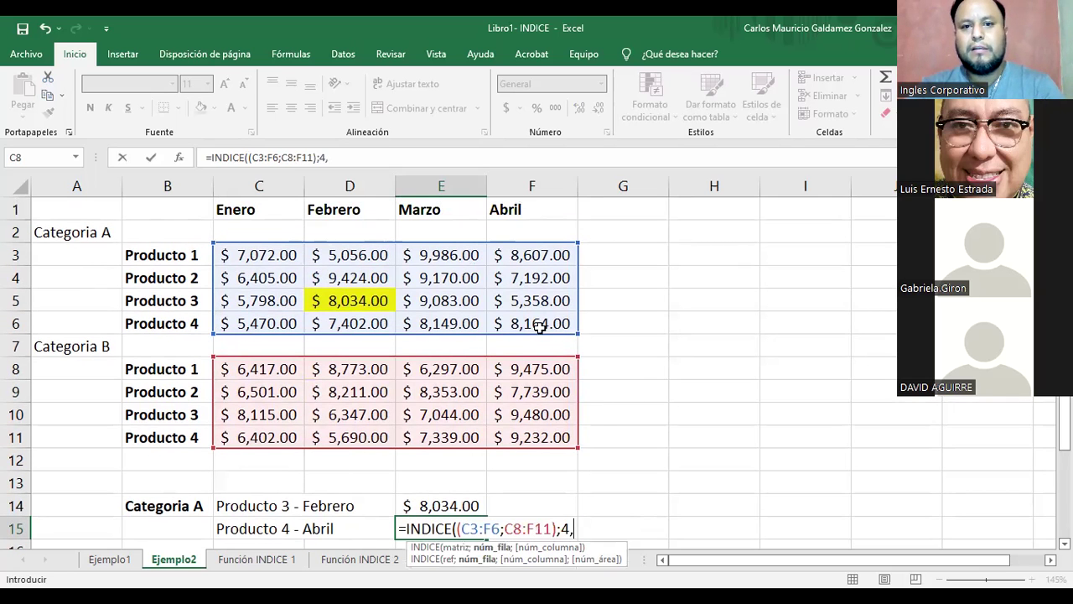
scroll(537, 328, "down", 1)
type("4")
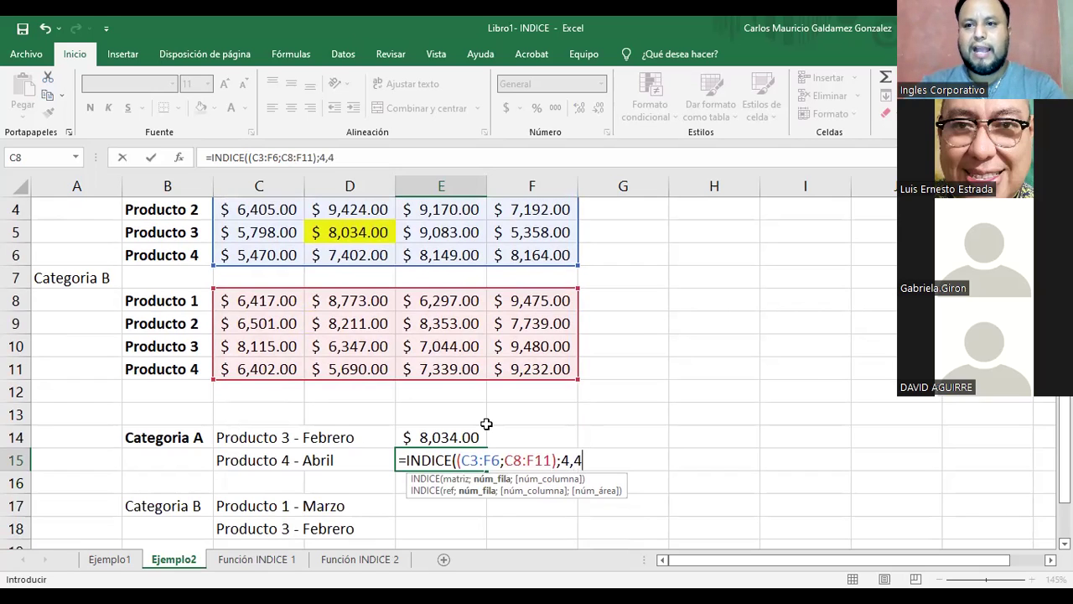
type(";")
key("BackSpace")
key("BackSpace")
key("BackSpace")
type(";4")
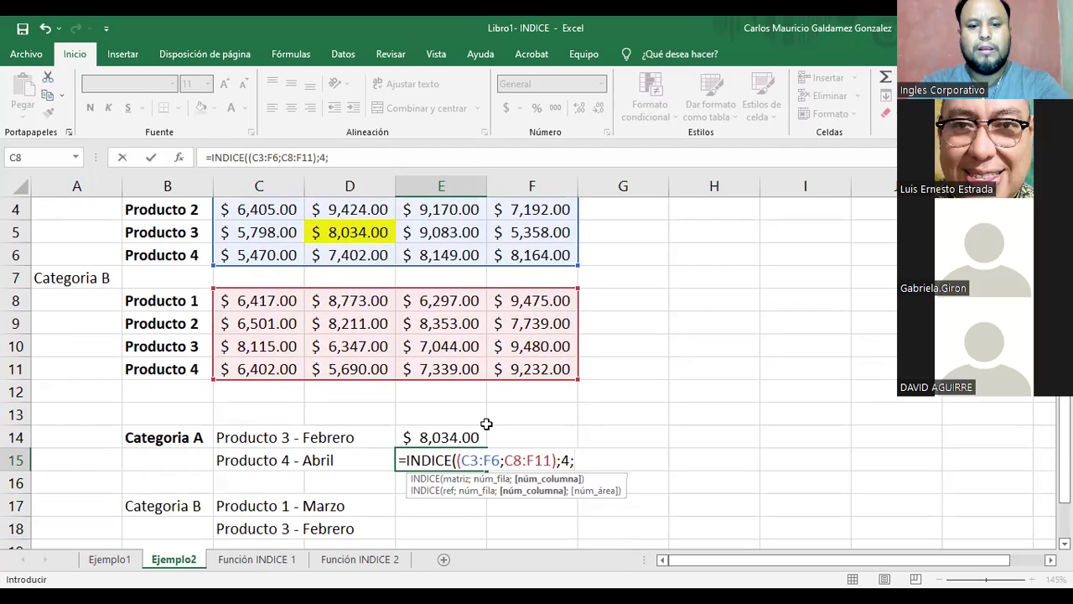
type(";1)")
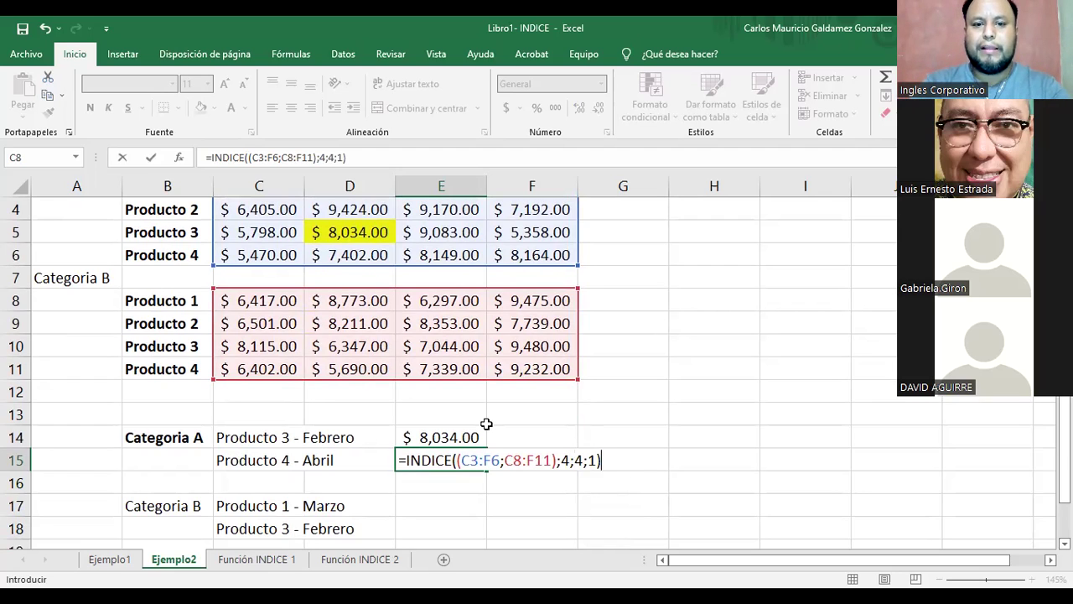
key("Return")
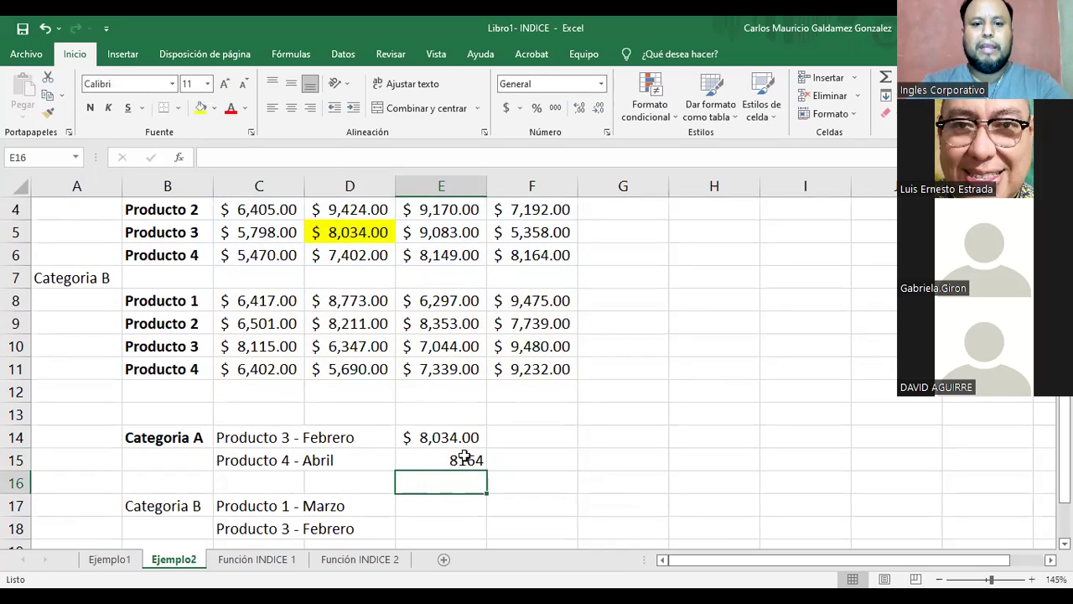
left_click(461, 457)
left_click(506, 107)
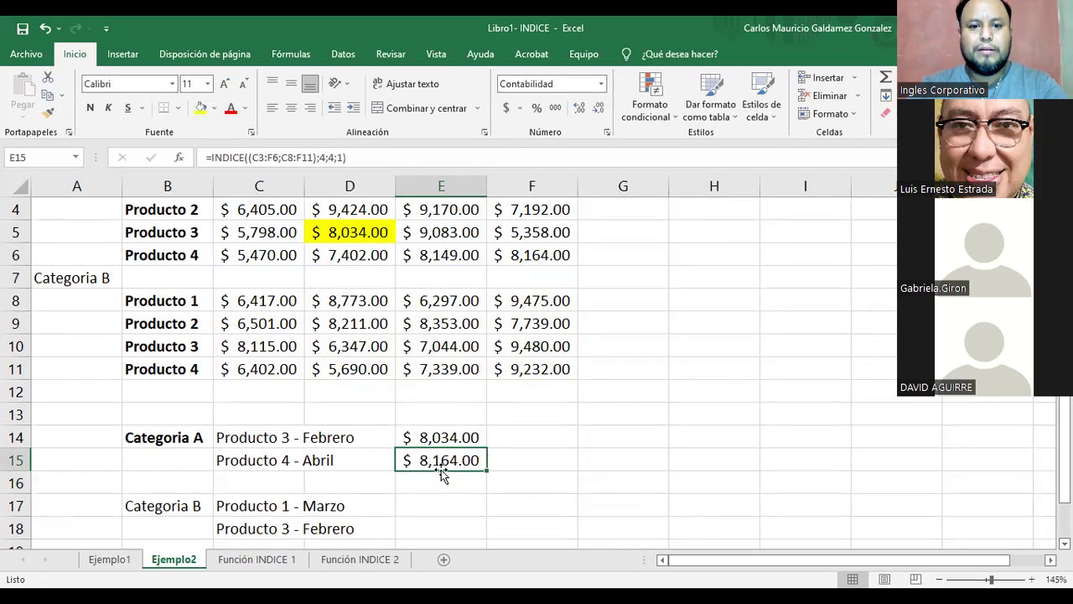
Step: Fill the Categoria A value for Producto 4 in Abril, cell F6, and its lookup result in E15 with blue-gray
left_click(534, 257)
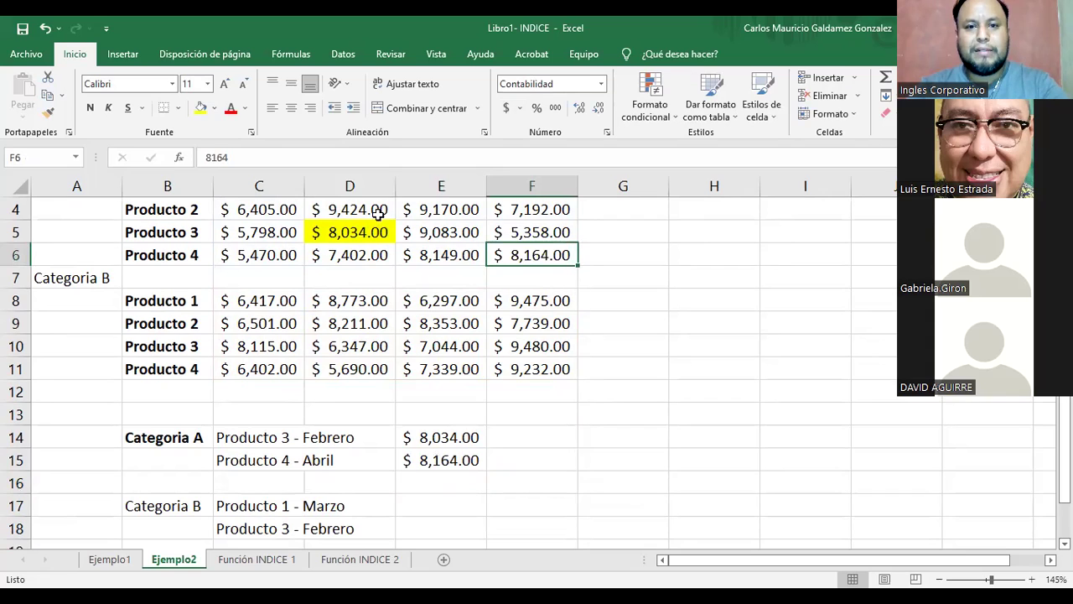
left_click(215, 113)
left_click(244, 182)
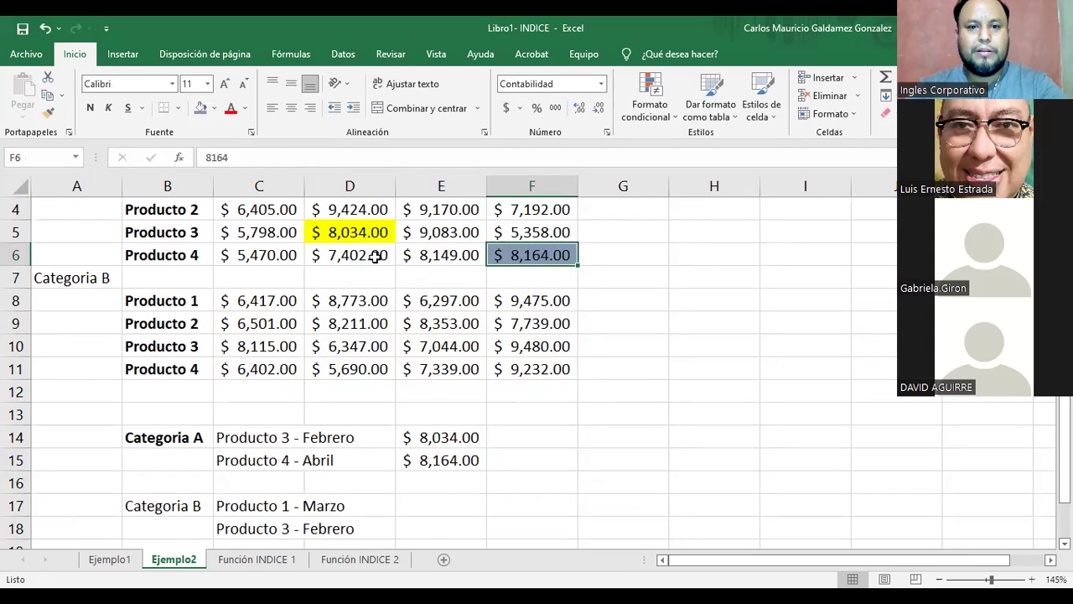
left_click(431, 459)
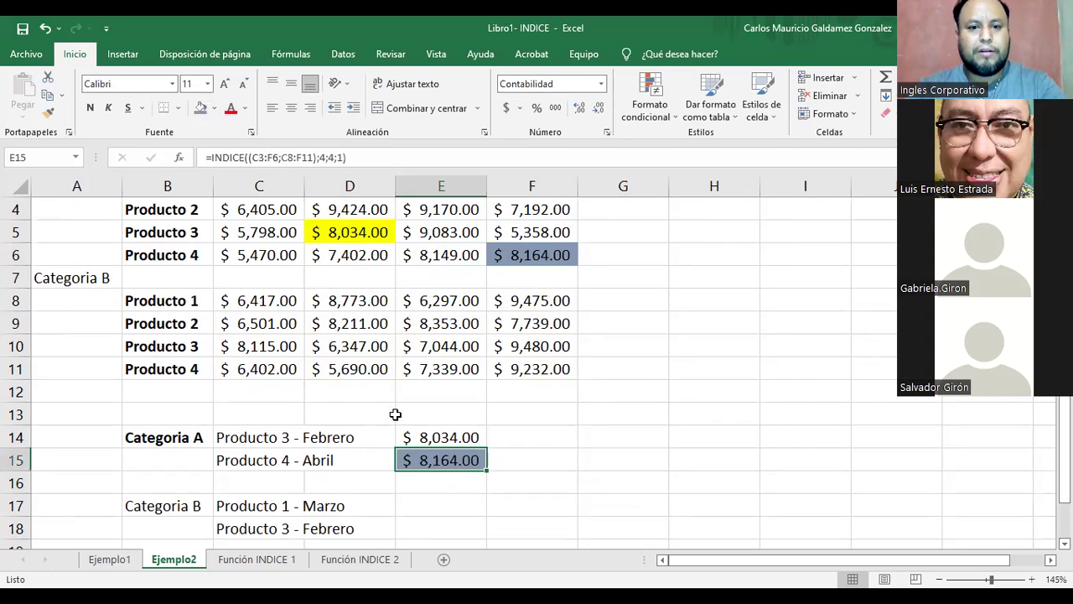
Step: Fill the Producto 3 - Febrero lookup result in E14 with yellow to match its source value in D5
left_click(416, 438)
left_click(215, 112)
left_click(239, 230)
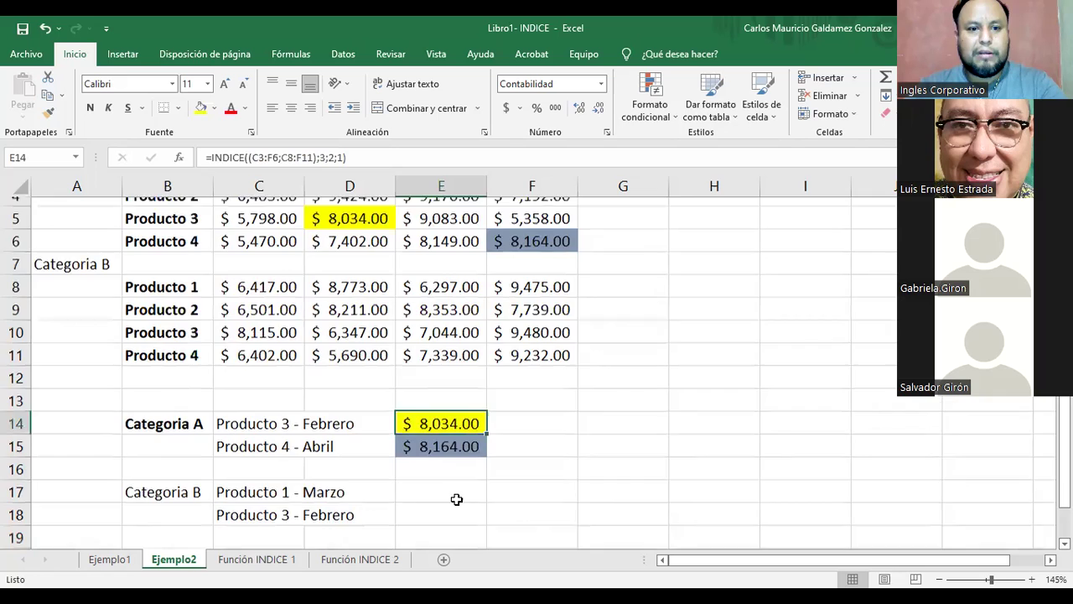
scroll(235, 455, "down", 2)
left_click(172, 375)
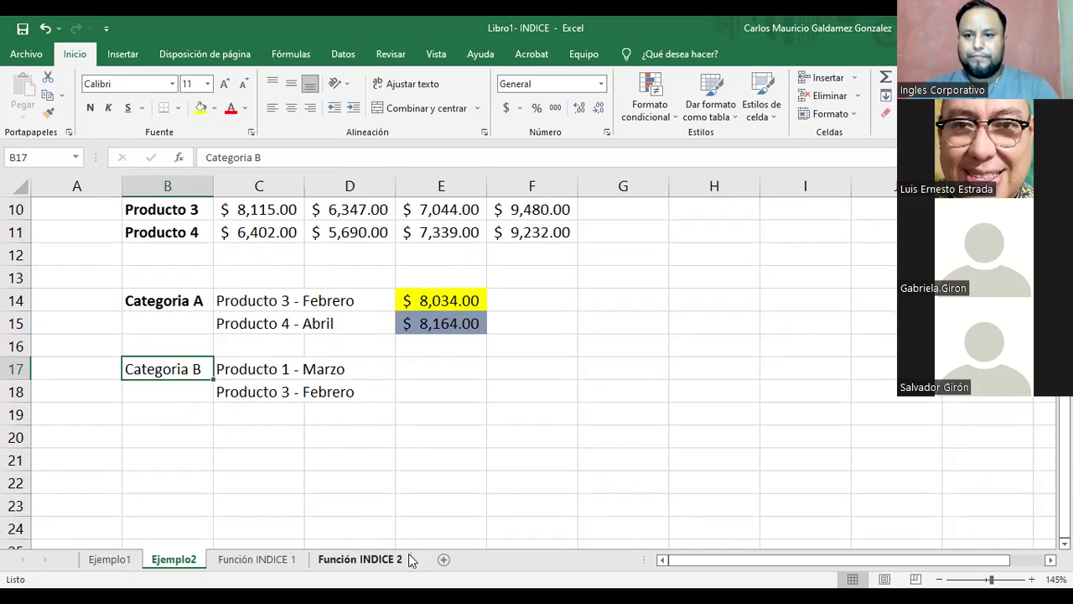
scroll(411, 561, "up", 3)
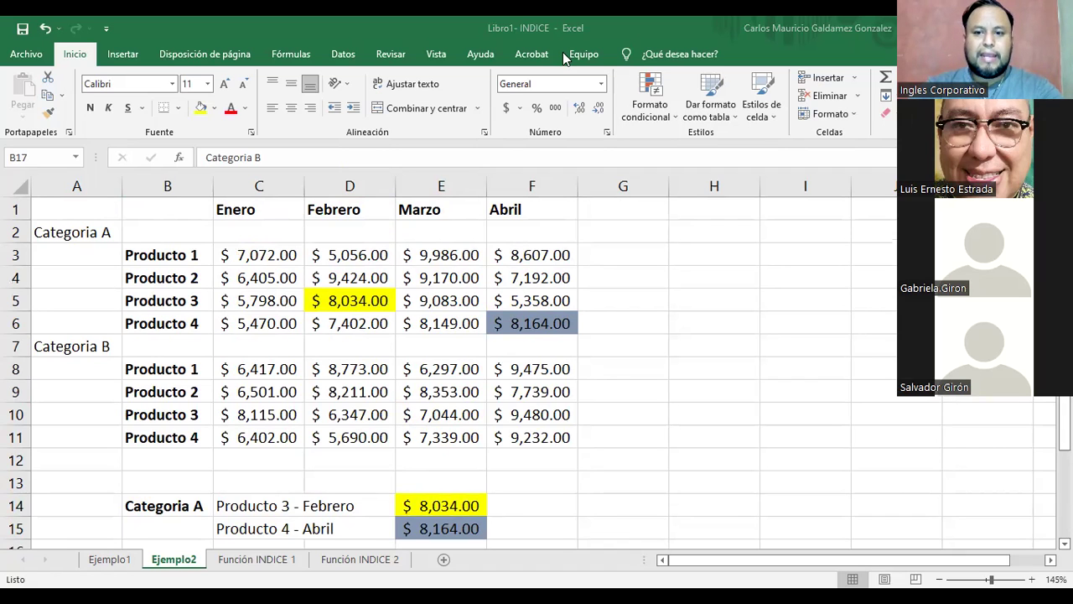
Step: Switch to the slide presentation and advance to the explanation of the INDICE reference-form example that uses the second area, C8:F11
key("alt+Tab")
key("Right")
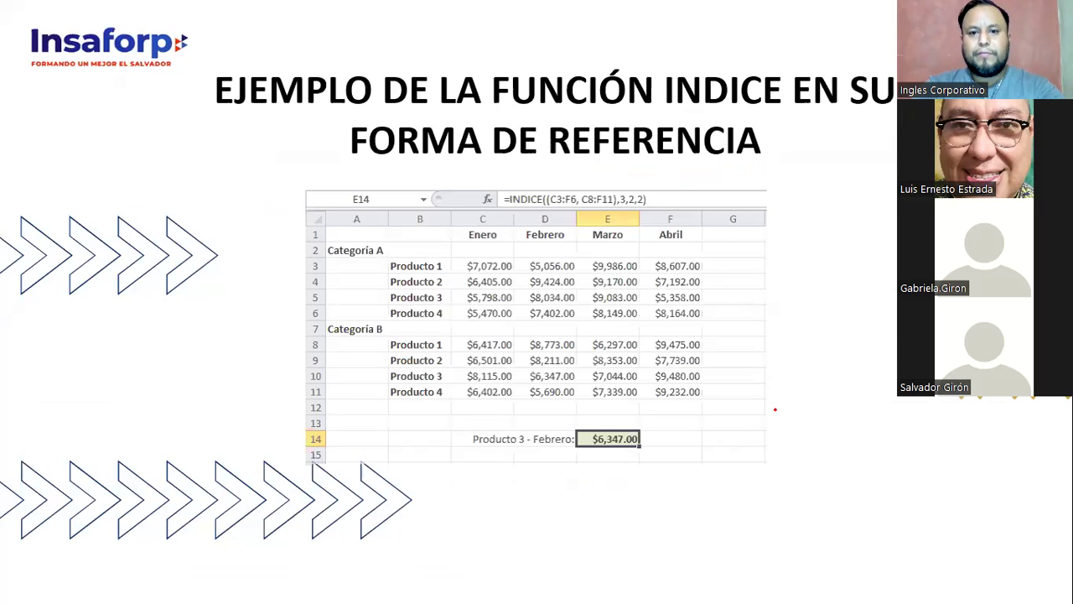
key("Right")
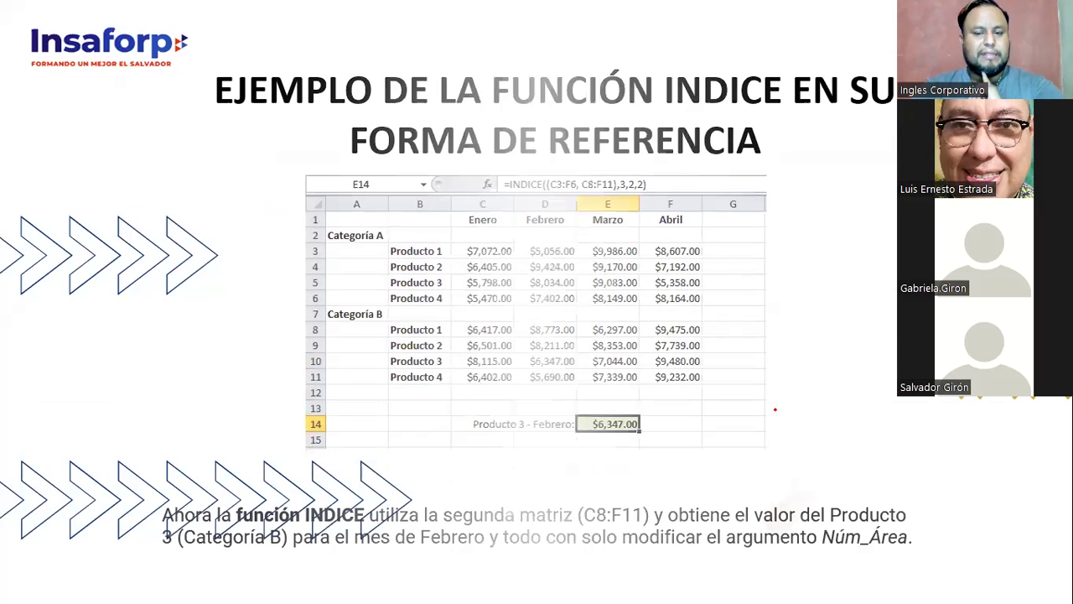